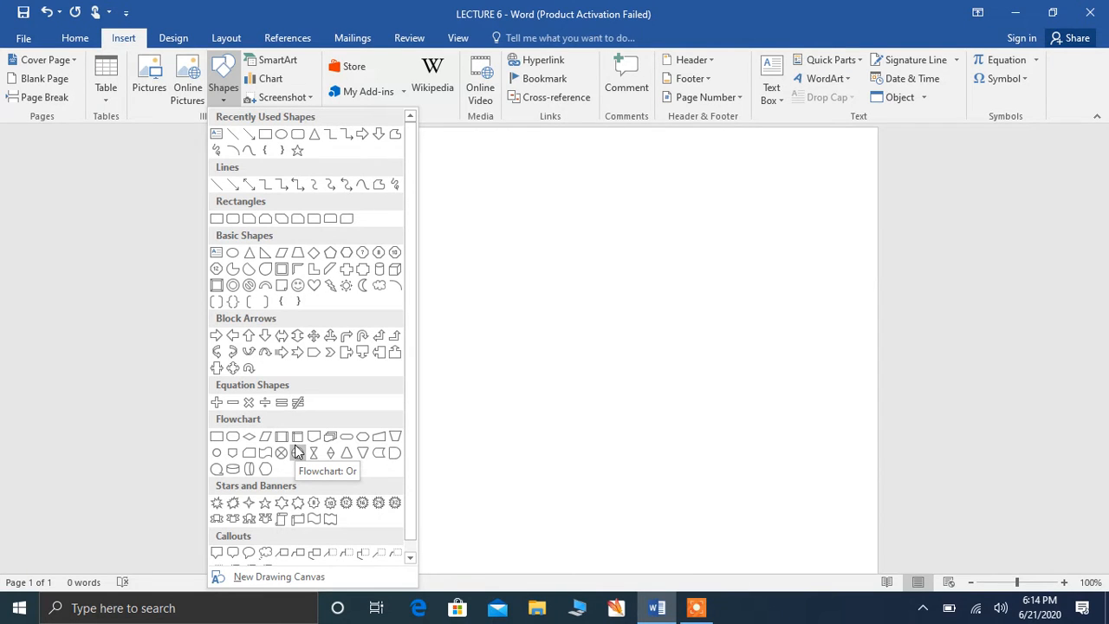
Draw a rectangle about 3.69" wide by 1.89" high and a circle about 1.85" by 1.97" to its lower right
left_click(266, 135)
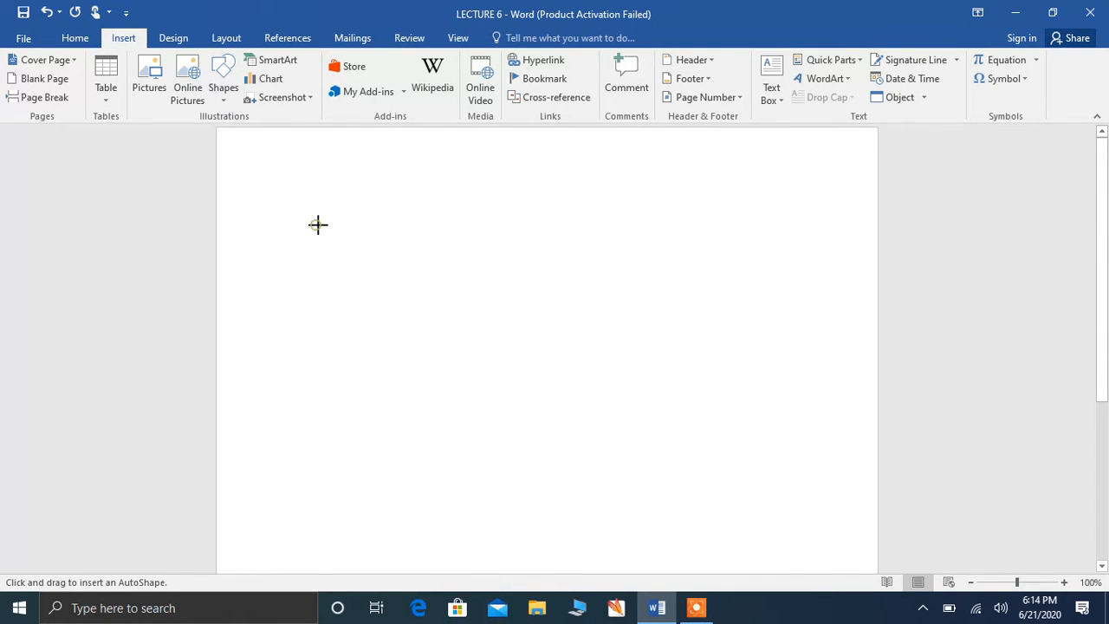
mouse_move(318, 224)
left_mouse_down()
mouse_move(425, 248)
mouse_move(519, 349)
mouse_move(604, 373)
left_mouse_up()
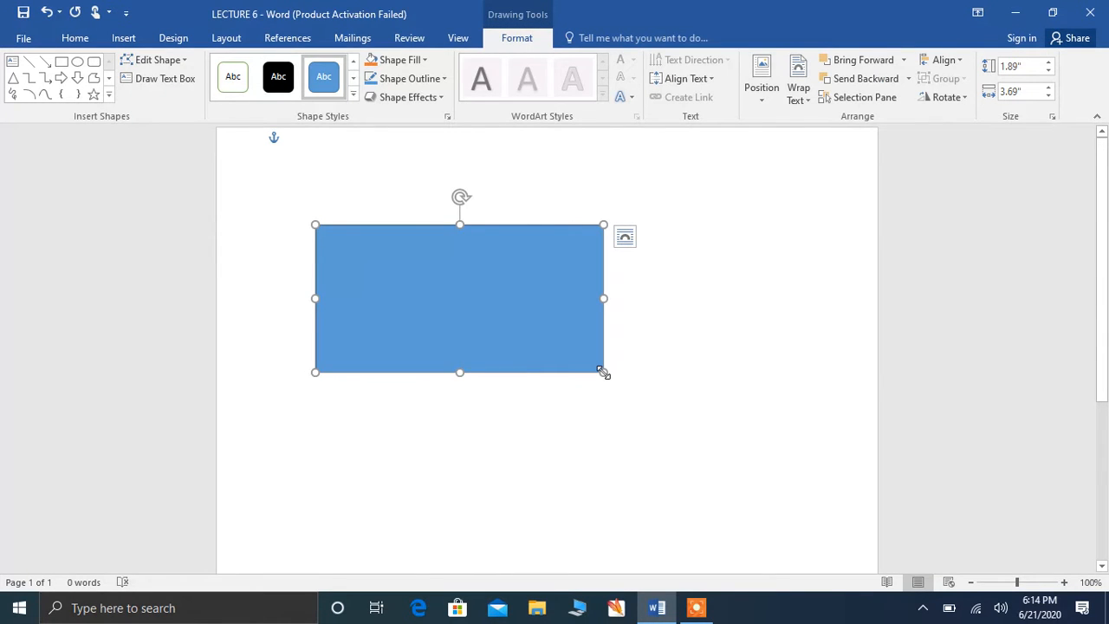
left_click(78, 63)
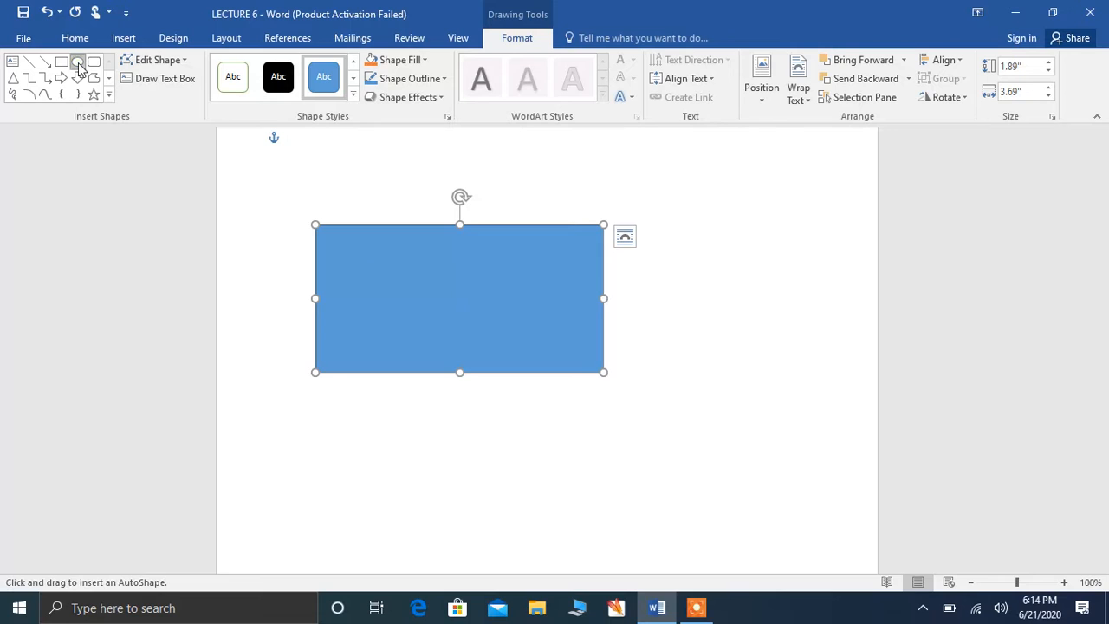
left_click_drag(694, 301, 837, 454)
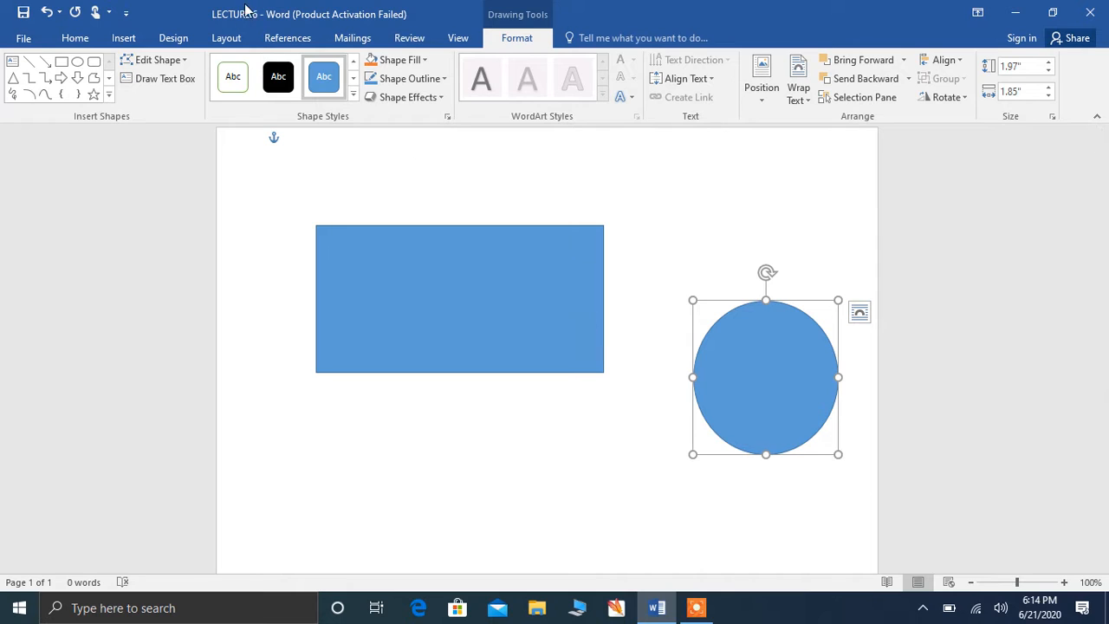
left_click(182, 61)
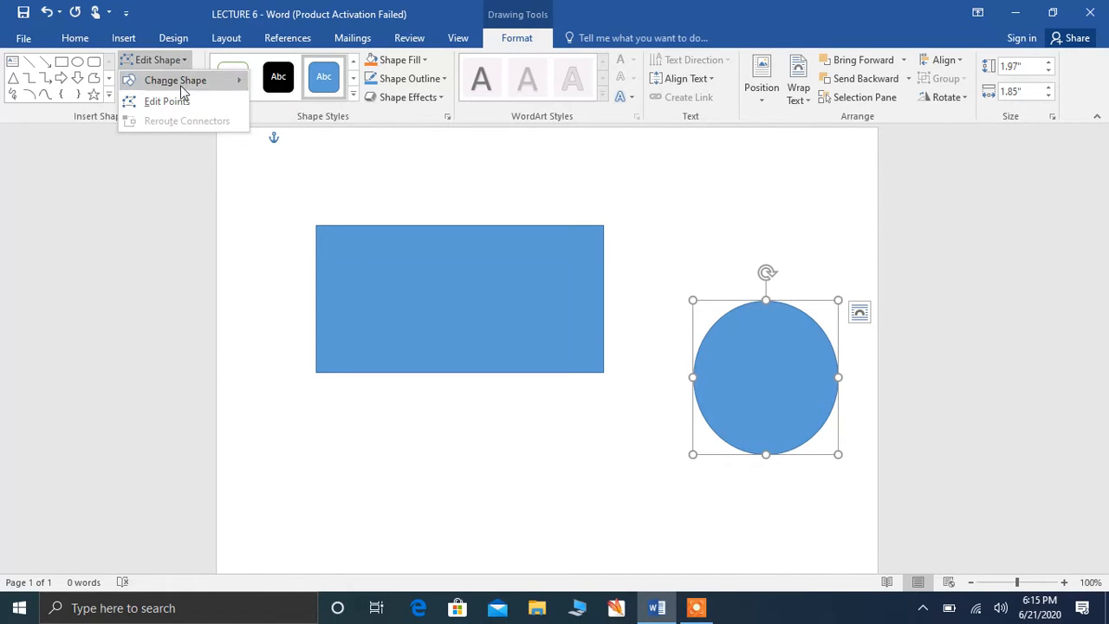
mouse_move(185, 97)
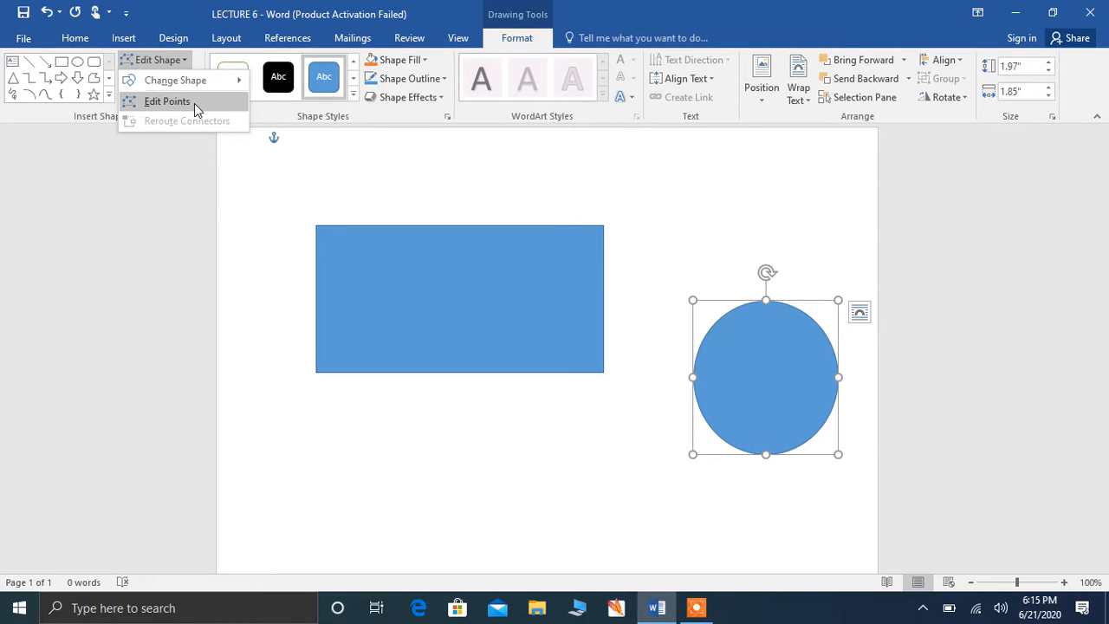
left_click(286, 173)
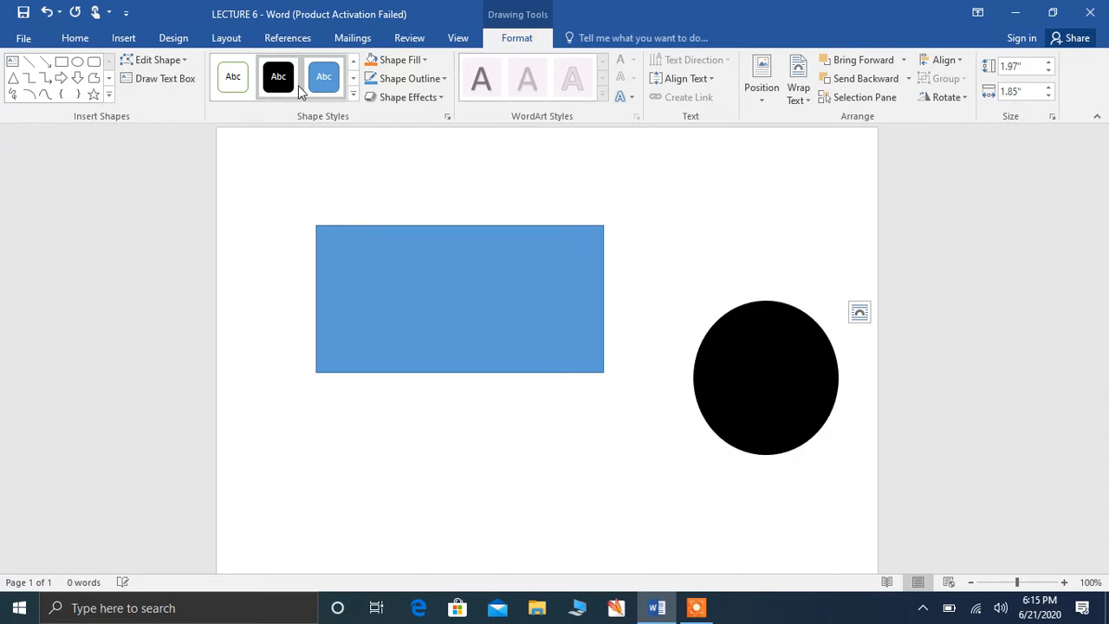
Apply the light orange gradient theme style to the circle and the gray gradient style with black outline to the rectangle
left_click(354, 95)
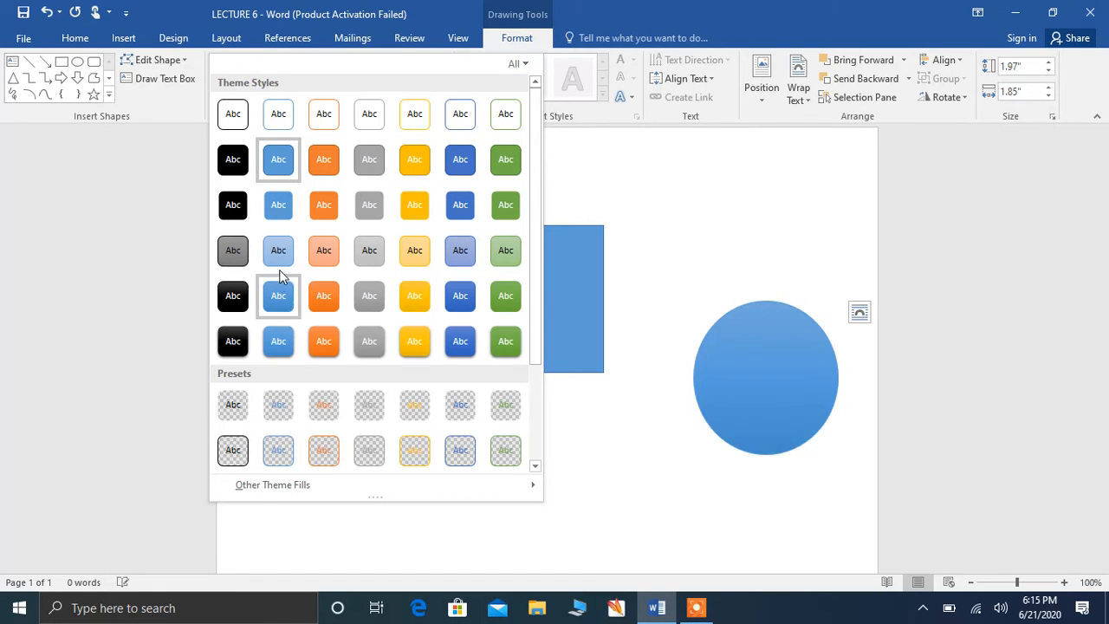
left_click(316, 255)
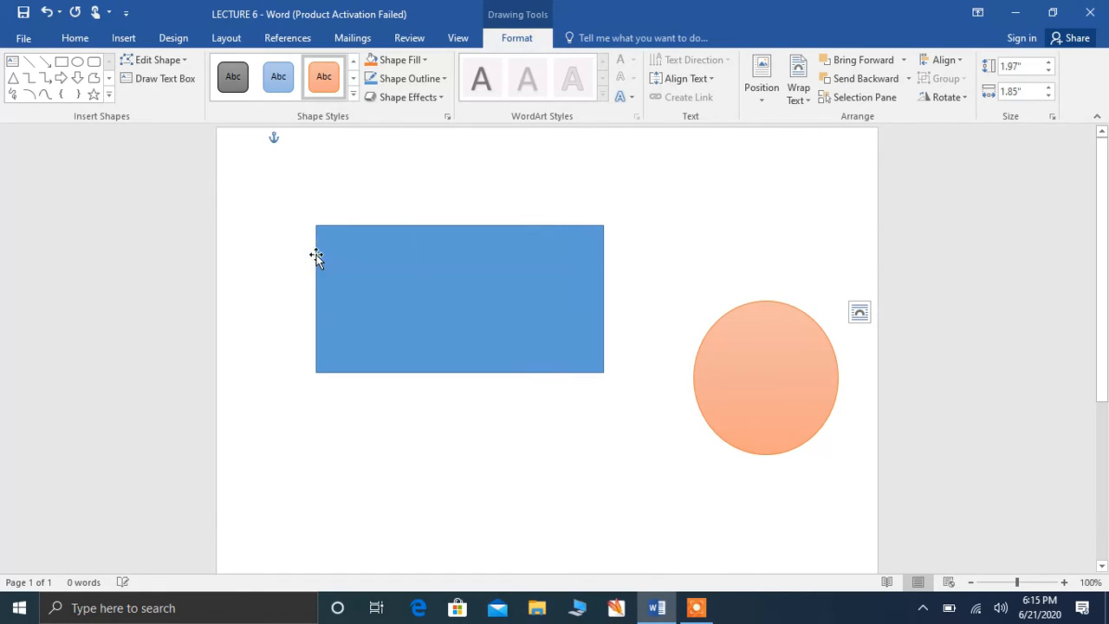
left_click(373, 293)
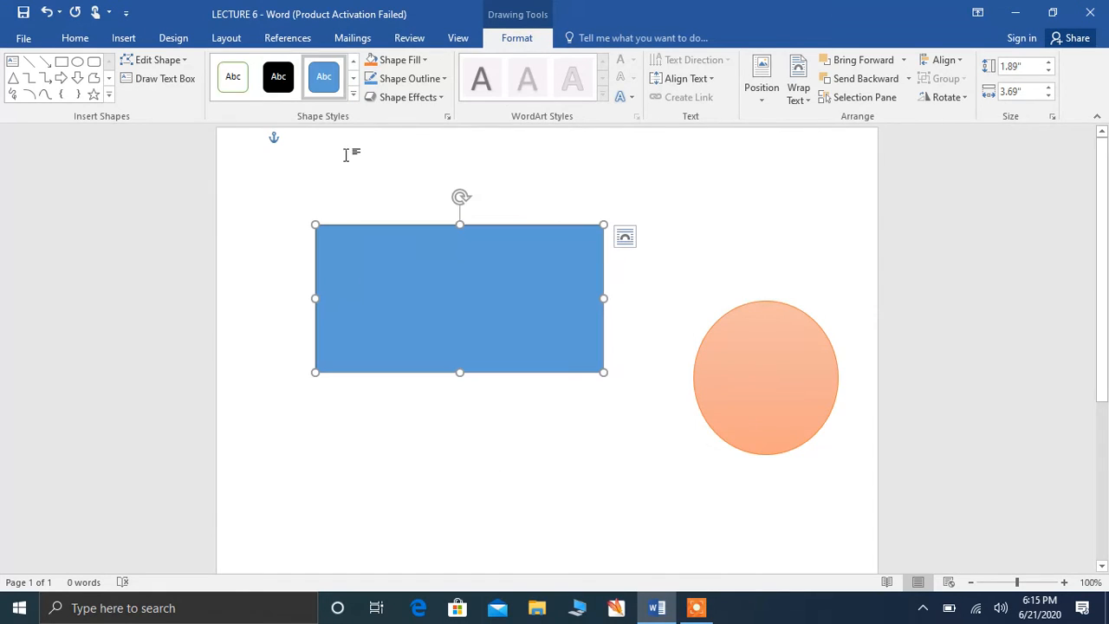
left_click(354, 95)
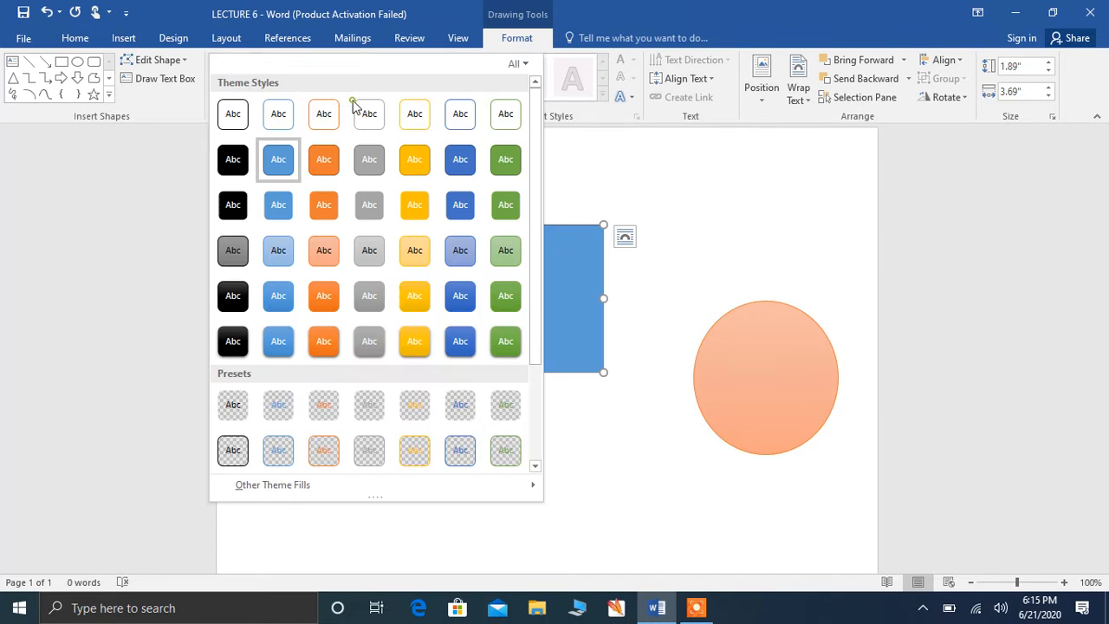
left_click(240, 257)
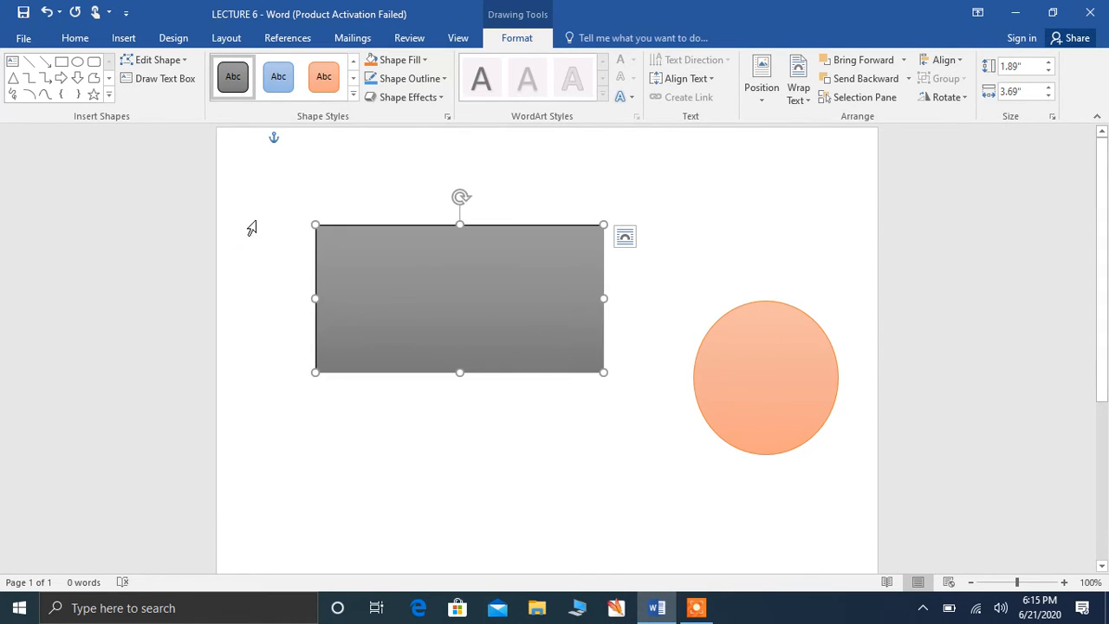
Fill the rectangle with dark orange and give it a dark blue outline from the theme colors
left_click(424, 61)
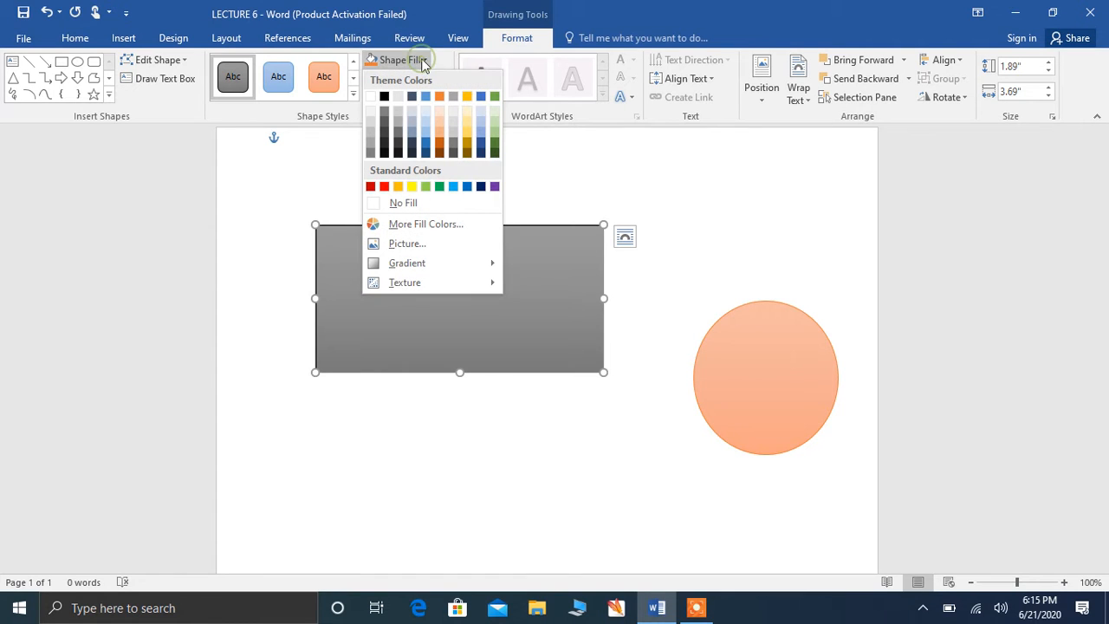
left_click(440, 144)
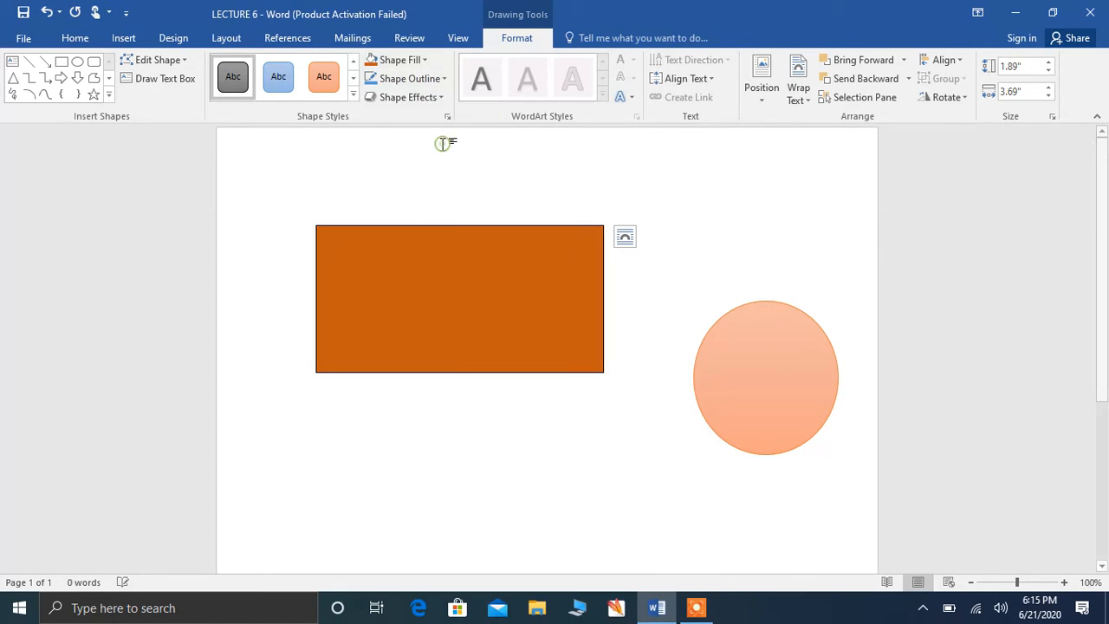
left_click(442, 79)
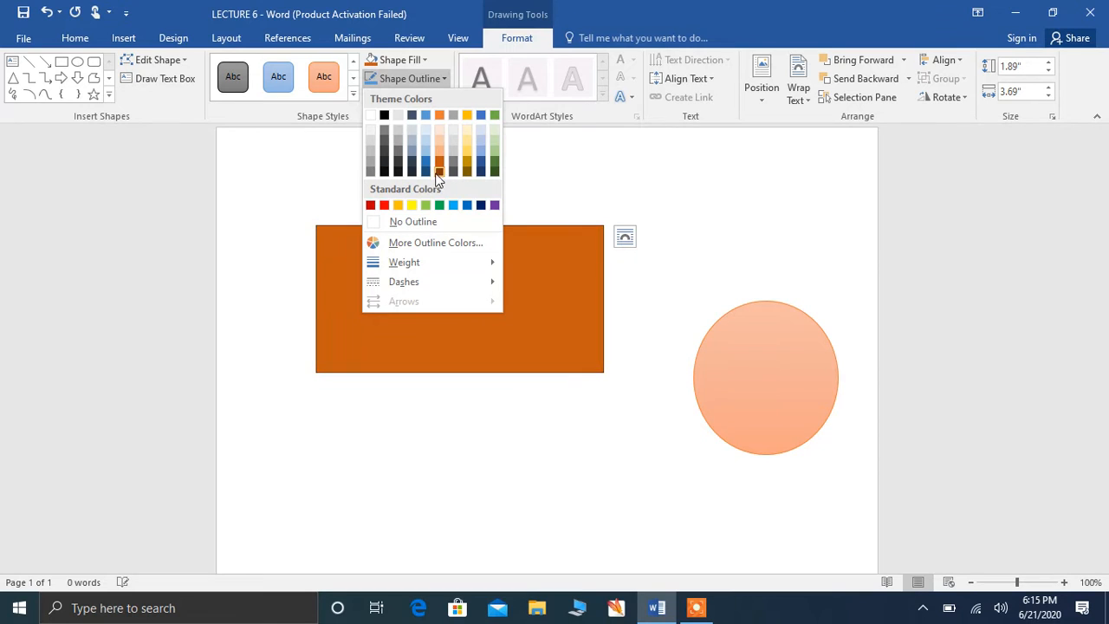
left_click(426, 177)
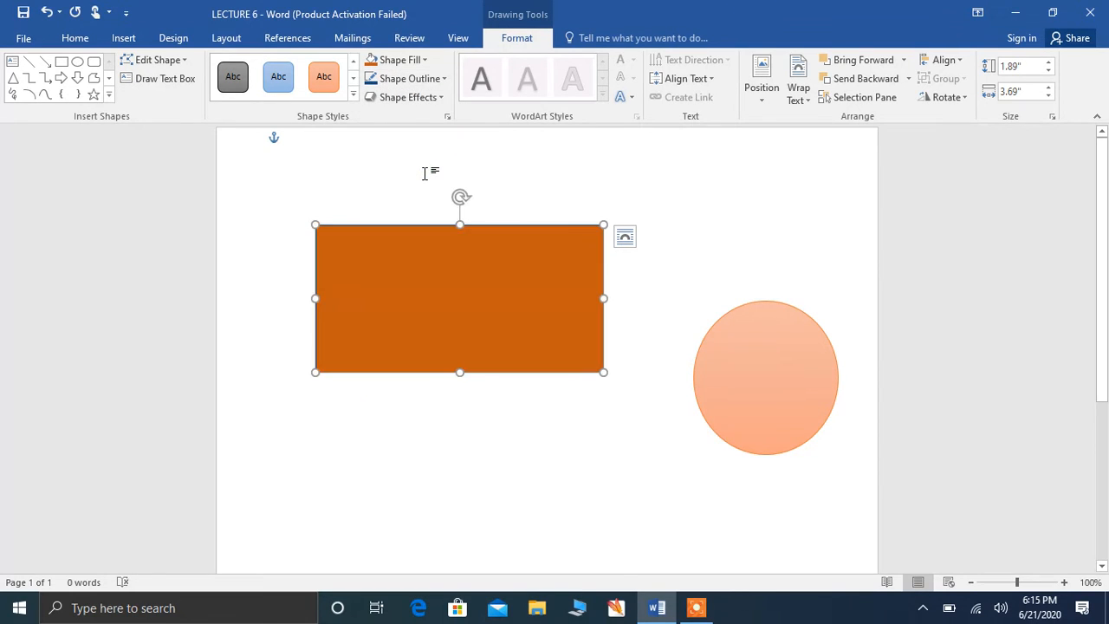
Give the circle a dark green theme outline and the Bevel effect in the second row, fourth column
left_click(734, 375)
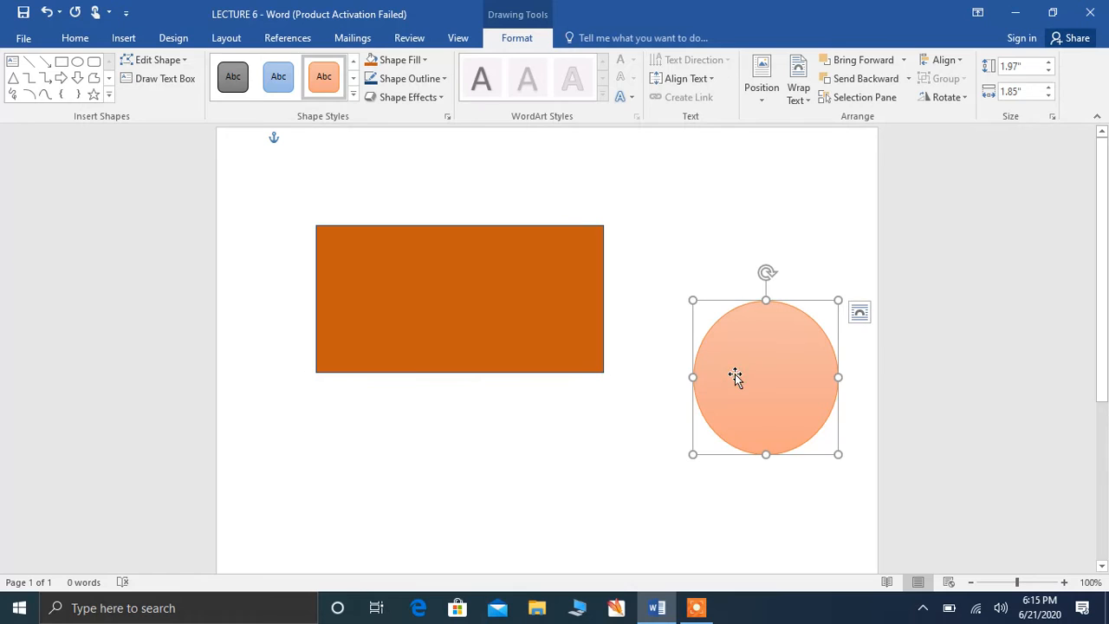
left_click(442, 79)
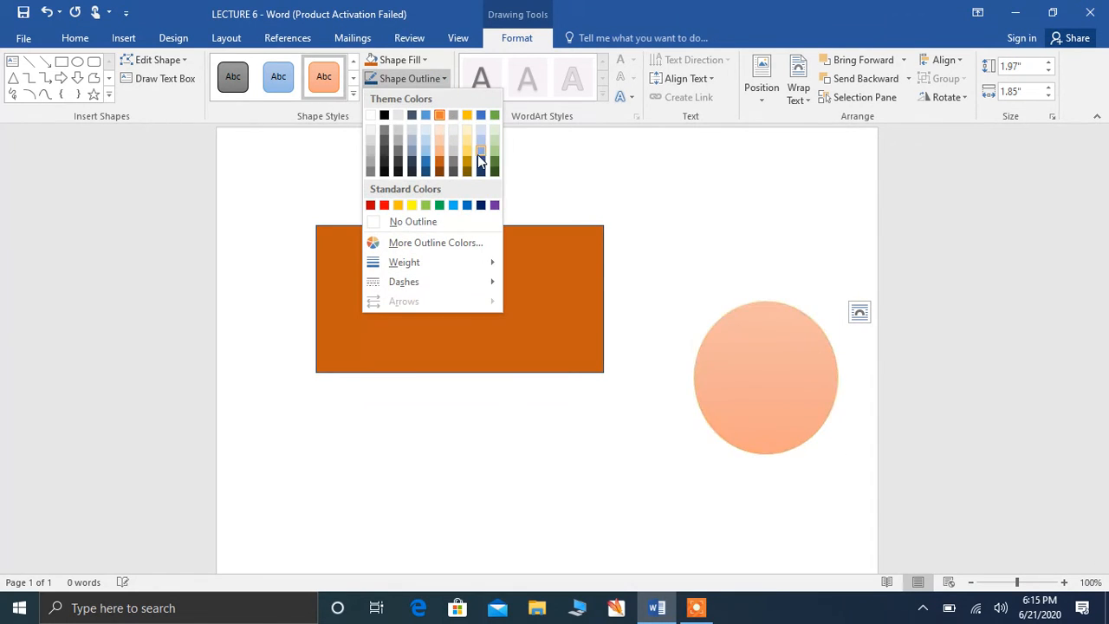
left_click(495, 171)
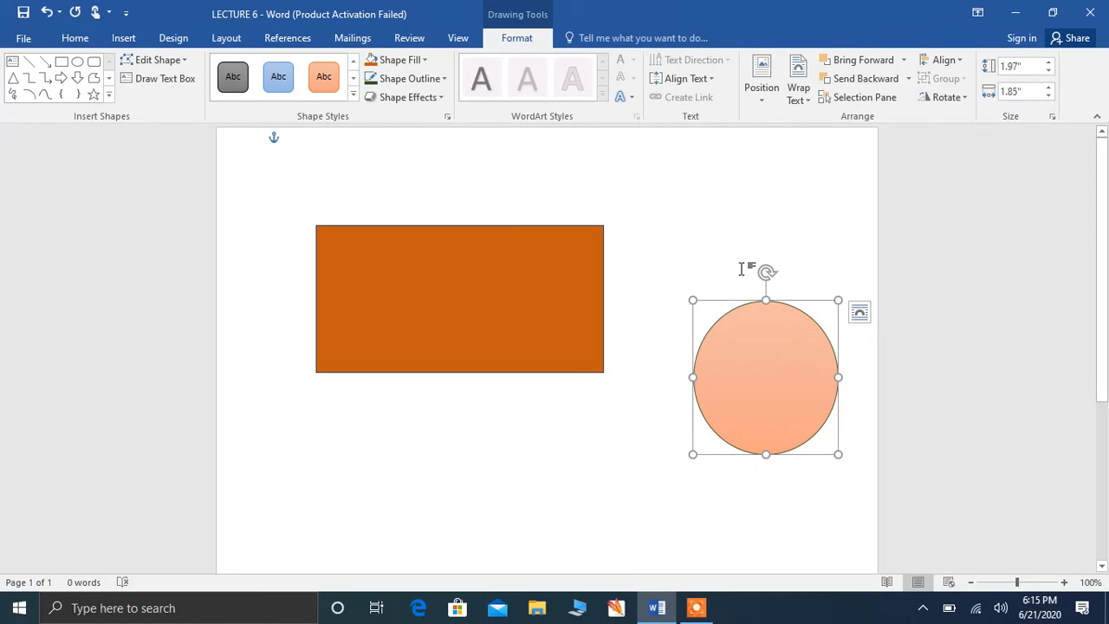
left_click(440, 95)
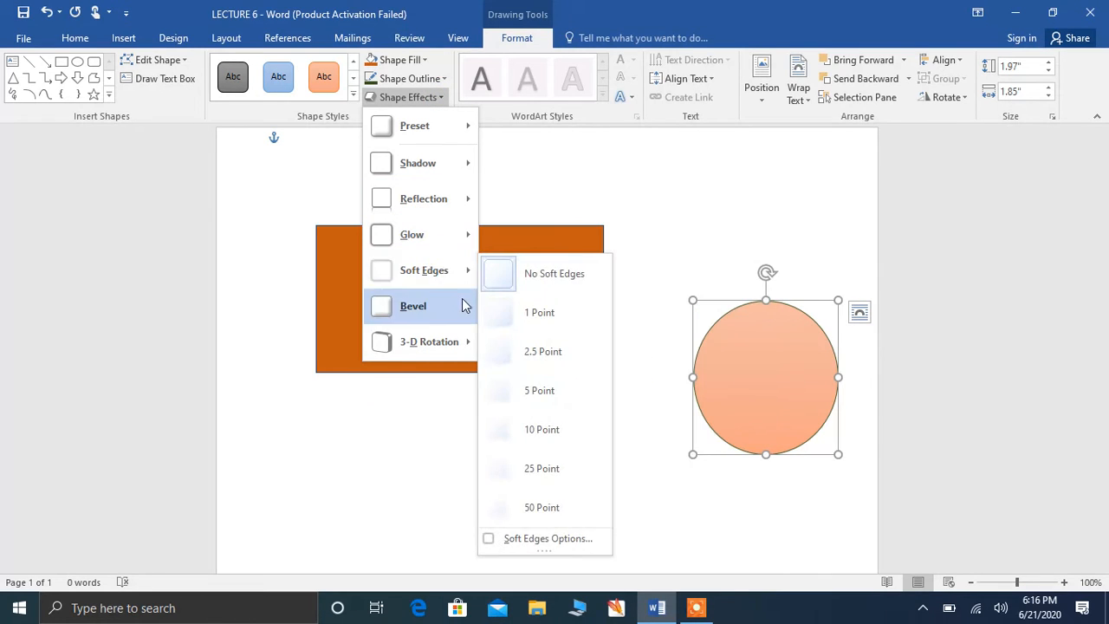
mouse_move(443, 317)
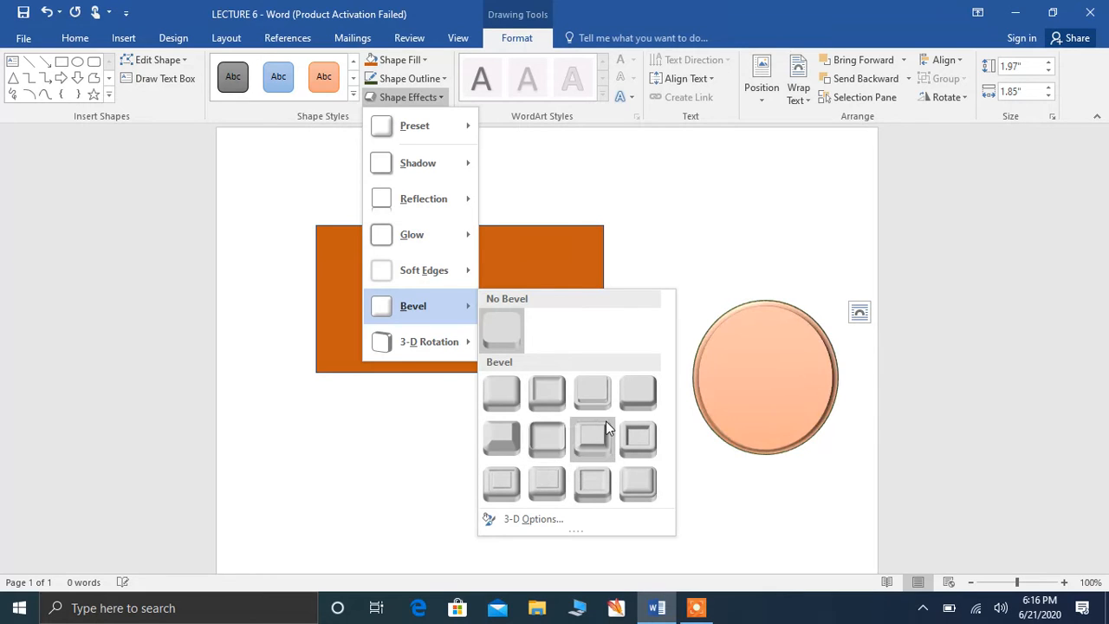
left_click(636, 435)
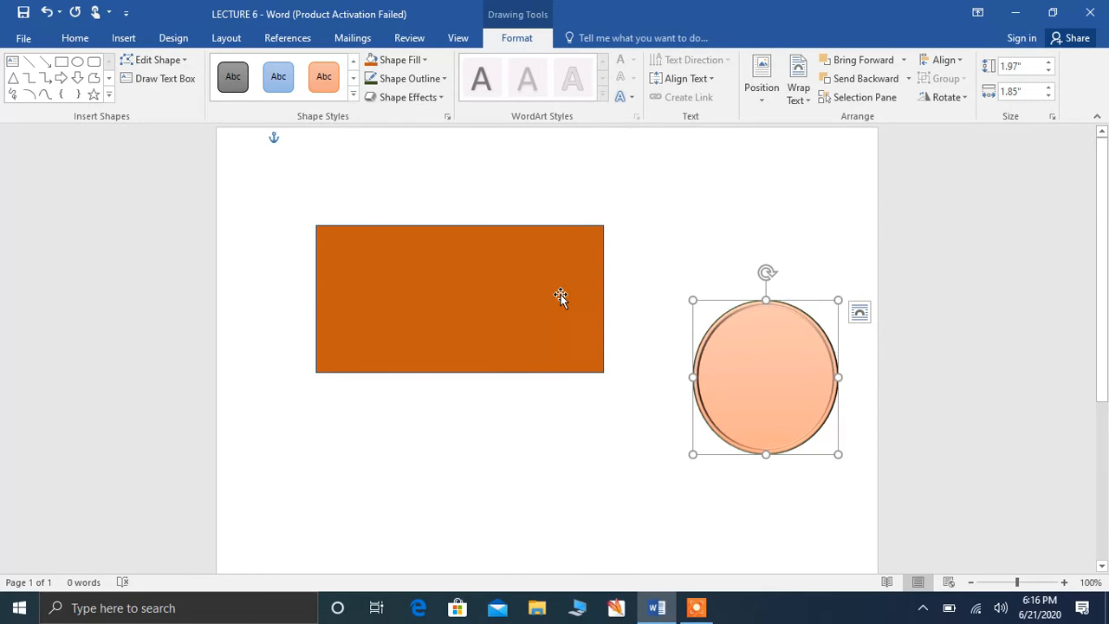
Apply the Preset shape effect in the second row, second column to the rectangle
left_click(466, 280)
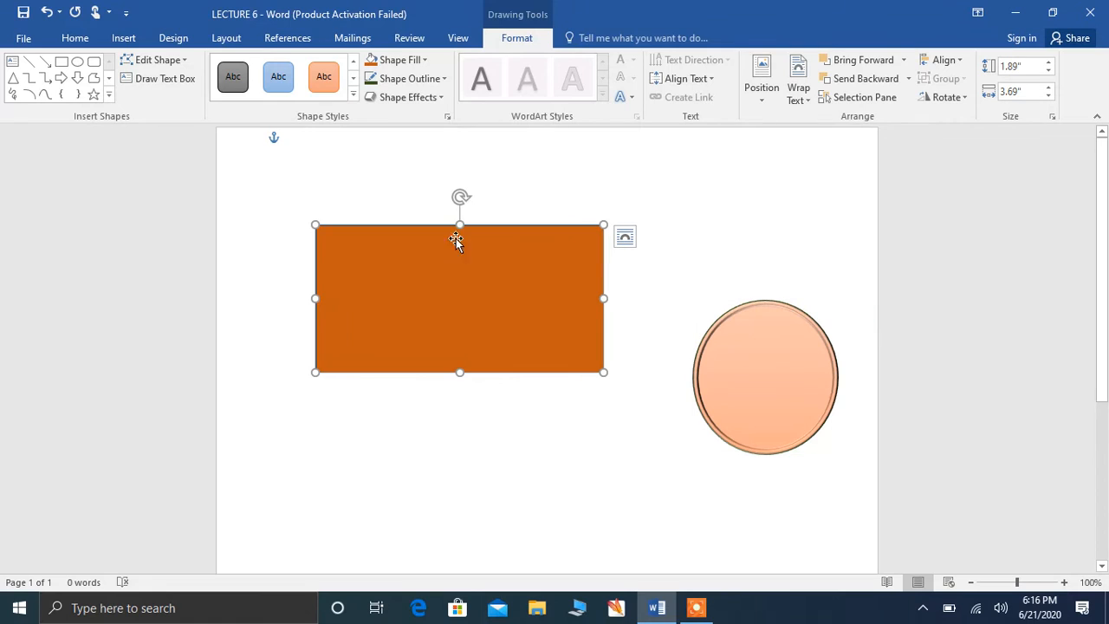
left_click(439, 97)
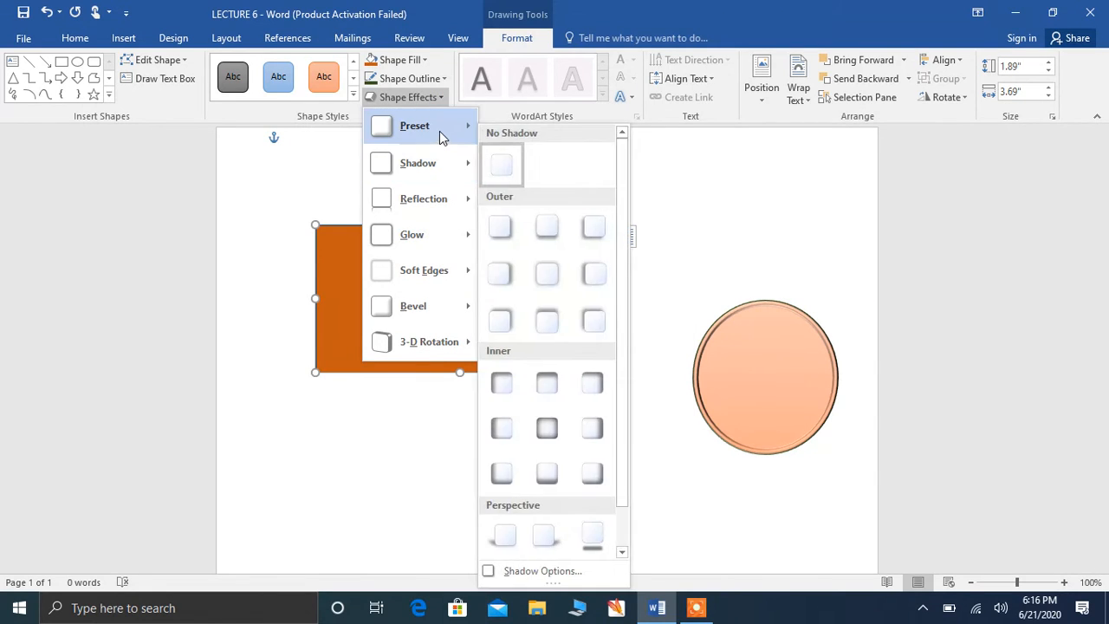
mouse_move(440, 130)
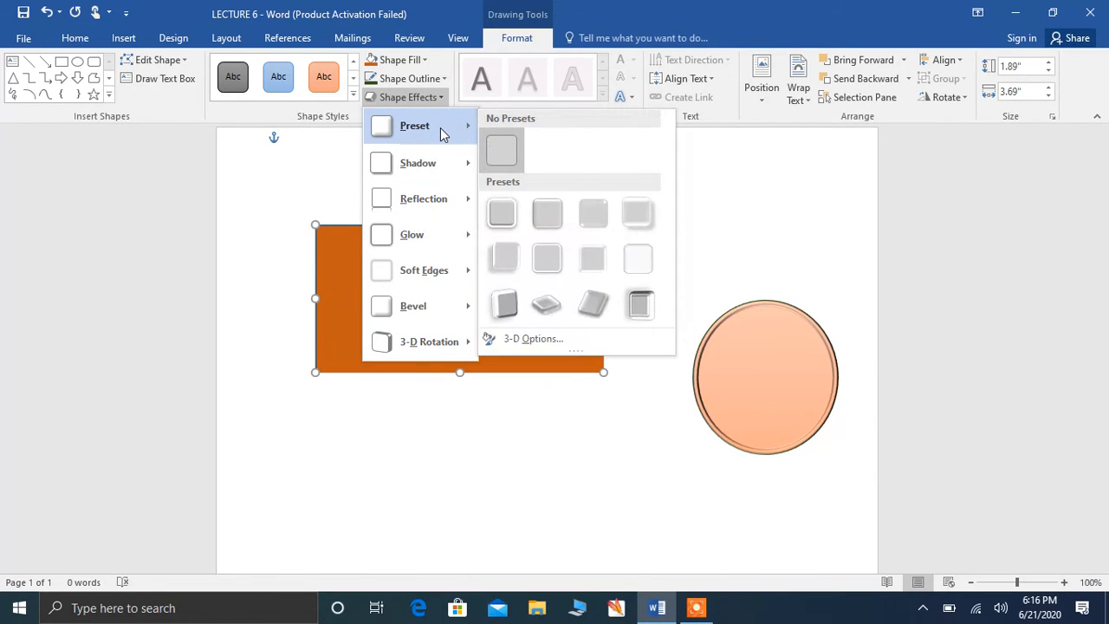
left_click(558, 268)
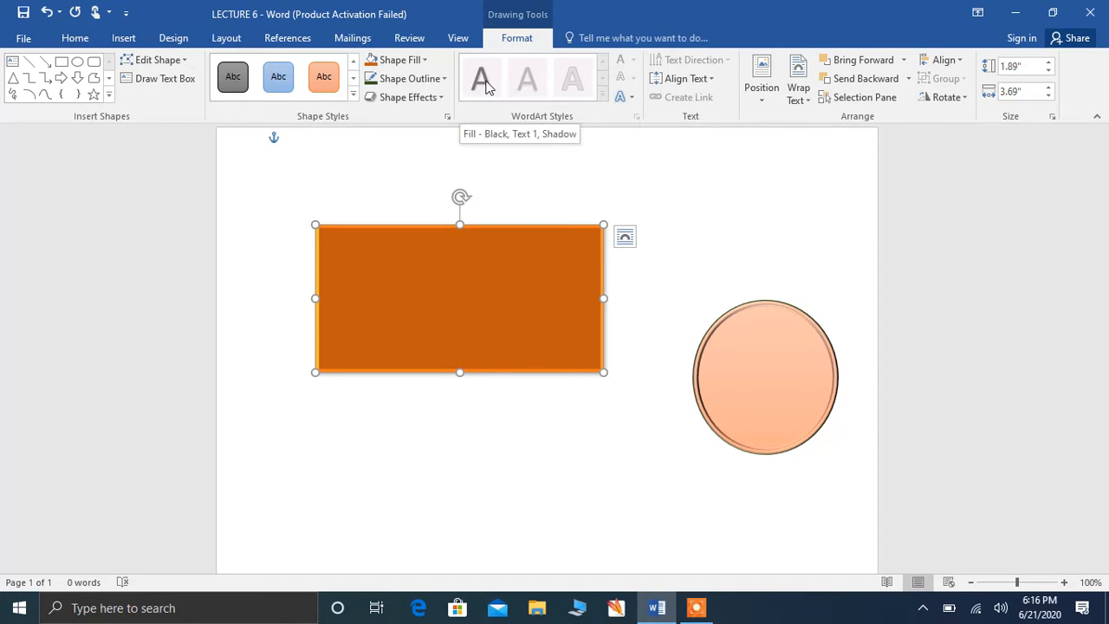
Add a text box about 2.21" wide by 0.68" high inside the rectangle with the text "JLDFJSLJFLDJFLJ"
left_click(176, 82)
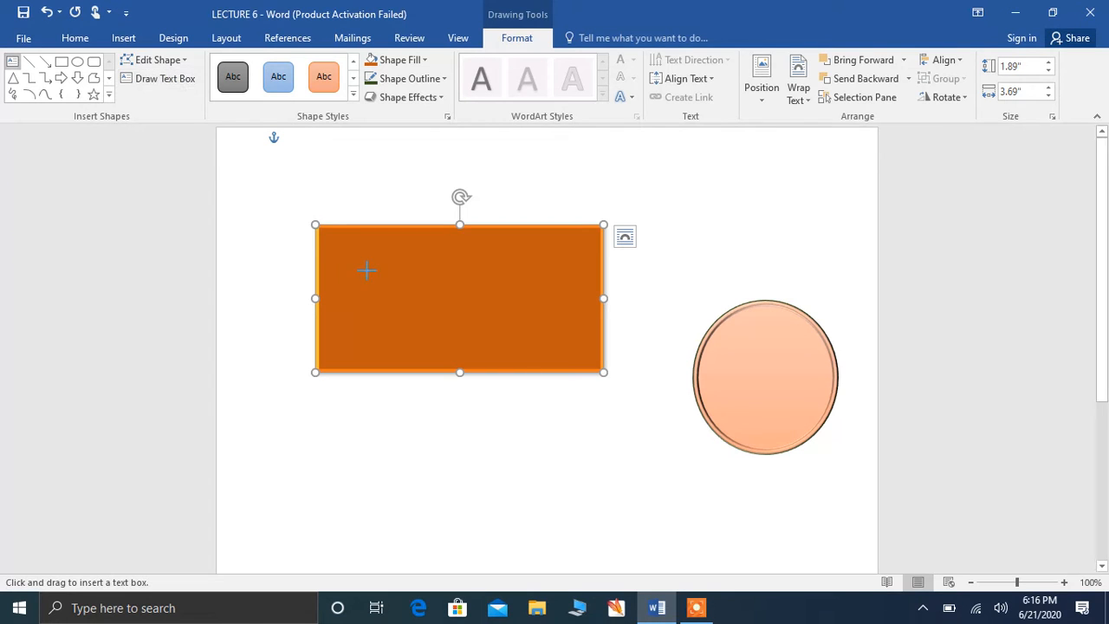
left_click_drag(373, 265, 545, 319)
type("JLDFJSLJFLDJFLJ")
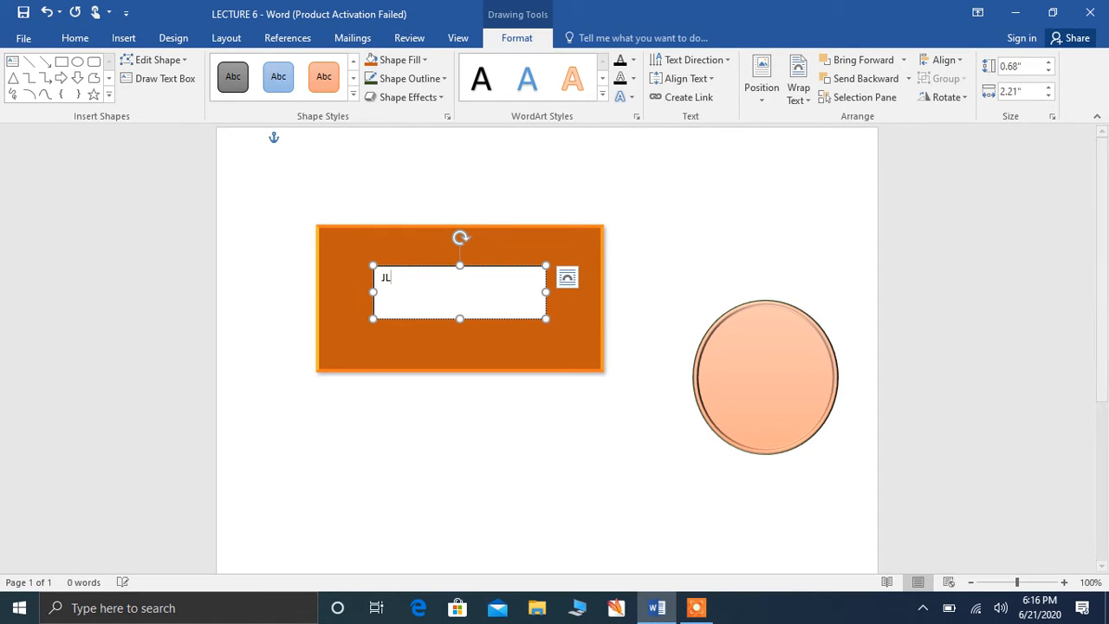
left_click(698, 281)
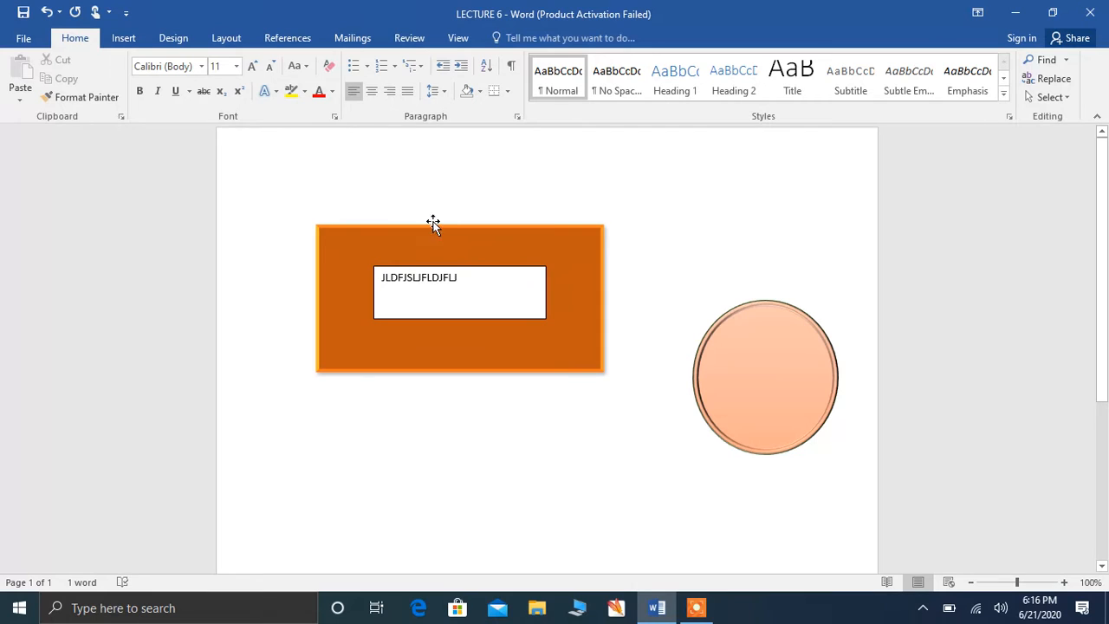
Apply the orange-outlined, hard-shadow WordArt style to the text box's text and set its text fill to dark gold
left_click(444, 282)
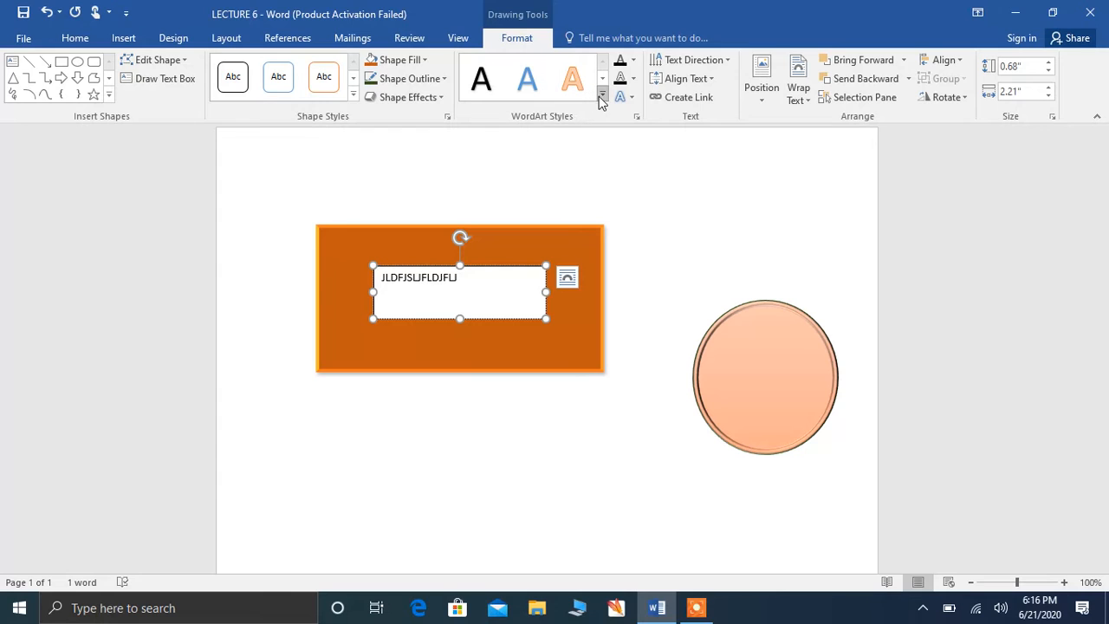
left_click(602, 98)
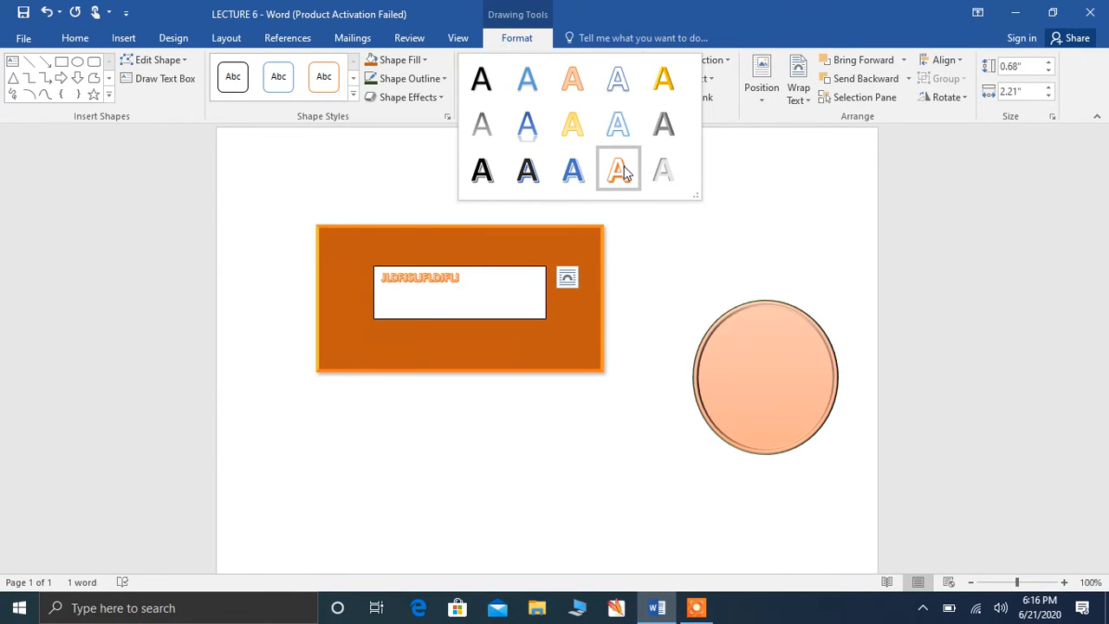
left_click(623, 171)
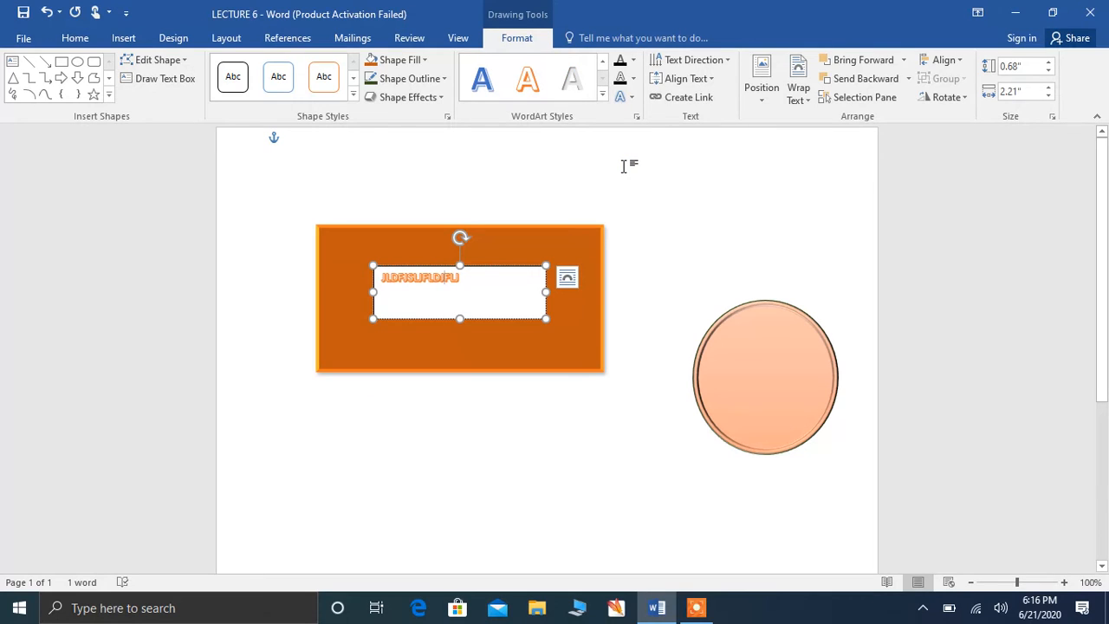
left_click(633, 61)
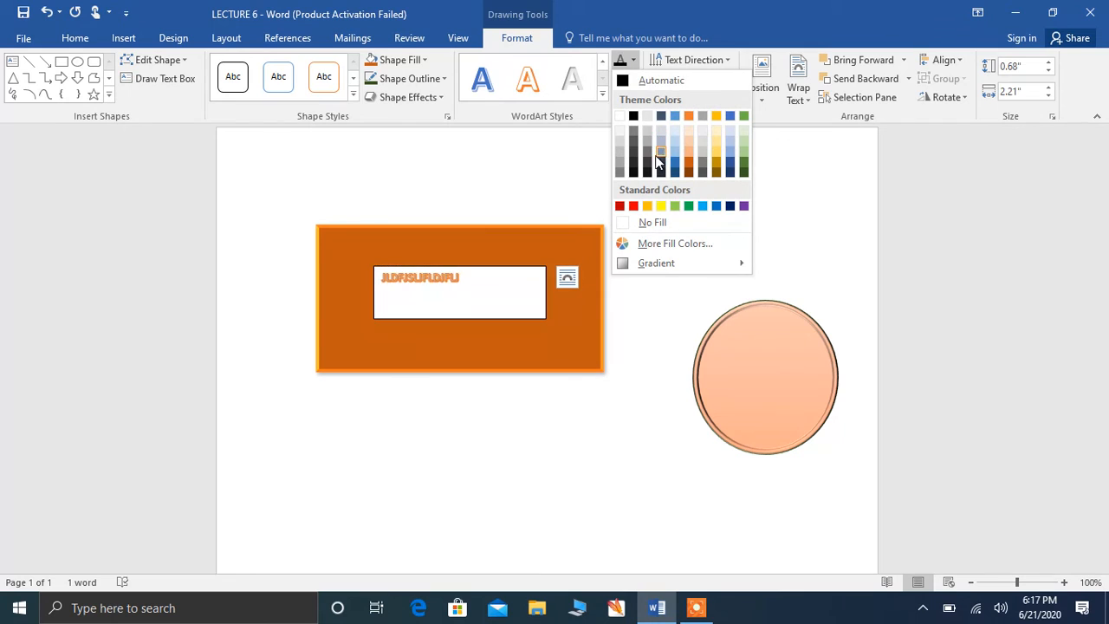
left_click(709, 173)
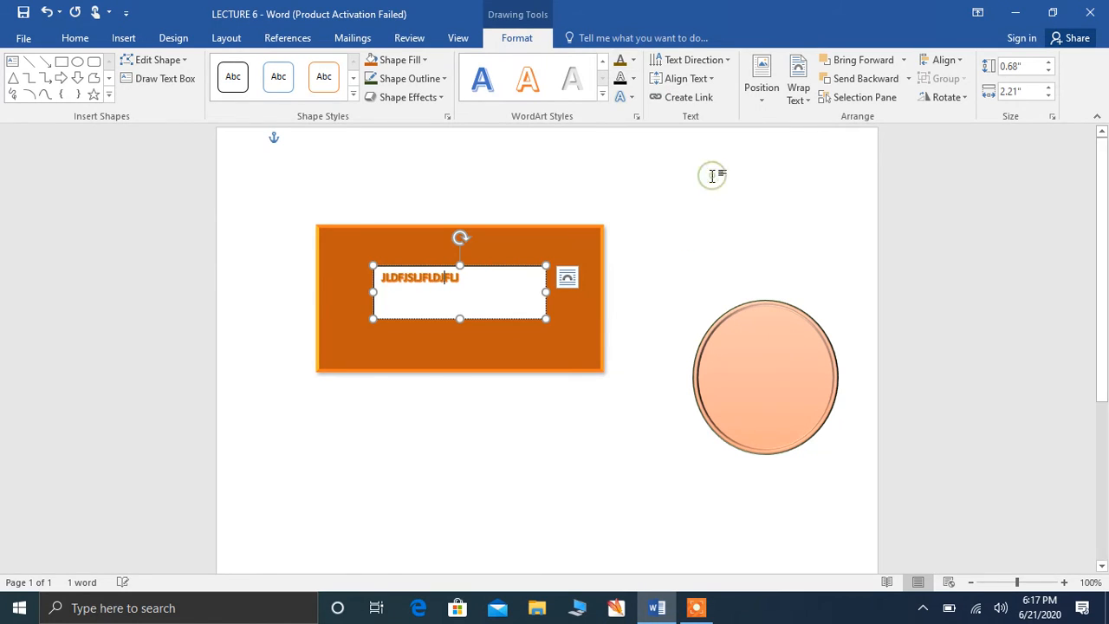
Align the text box's text to the bottom of the box
left_click(712, 80)
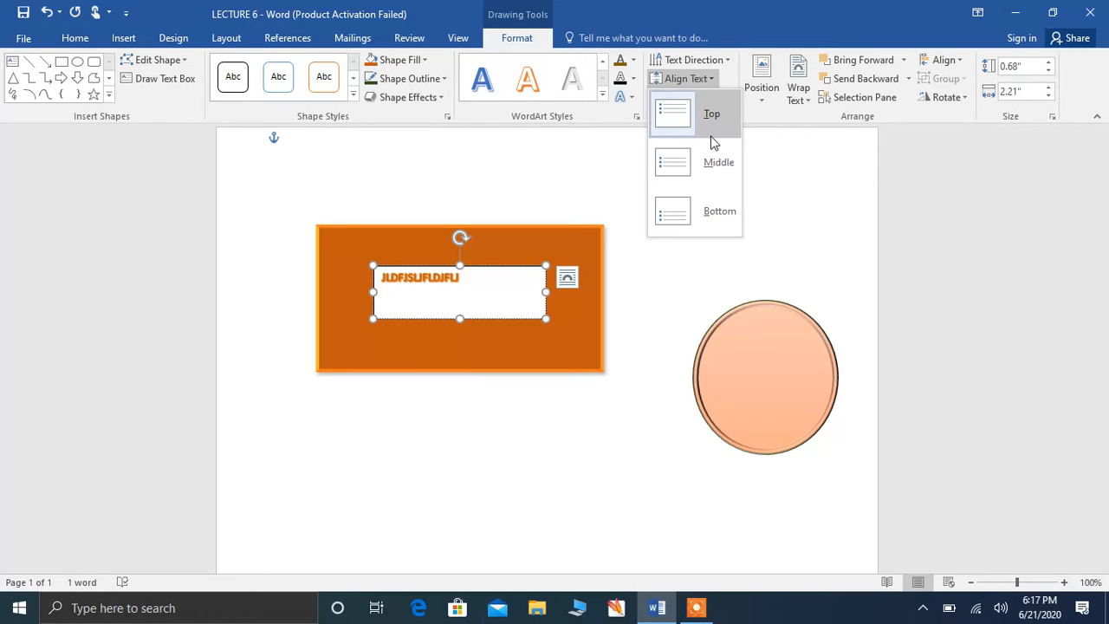
left_click(710, 208)
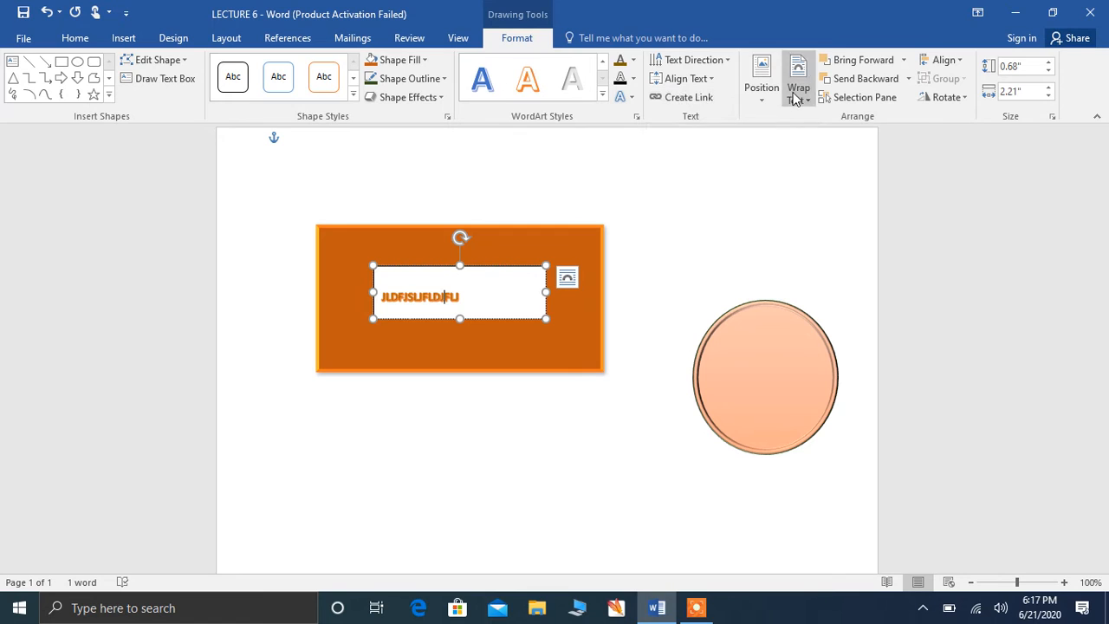
left_click(762, 96)
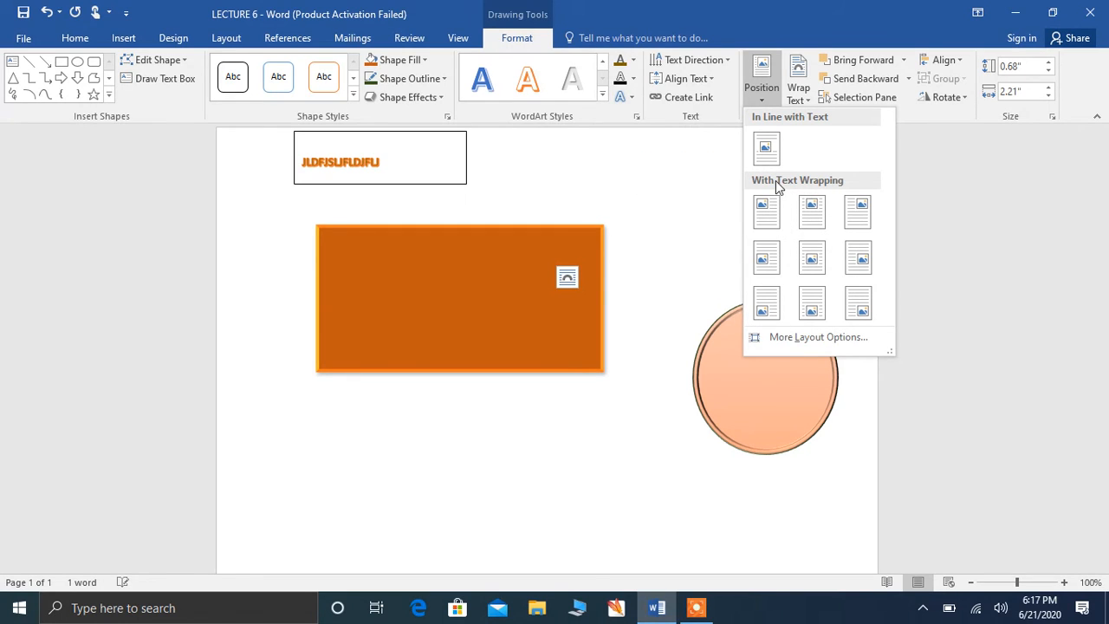
left_click(697, 153)
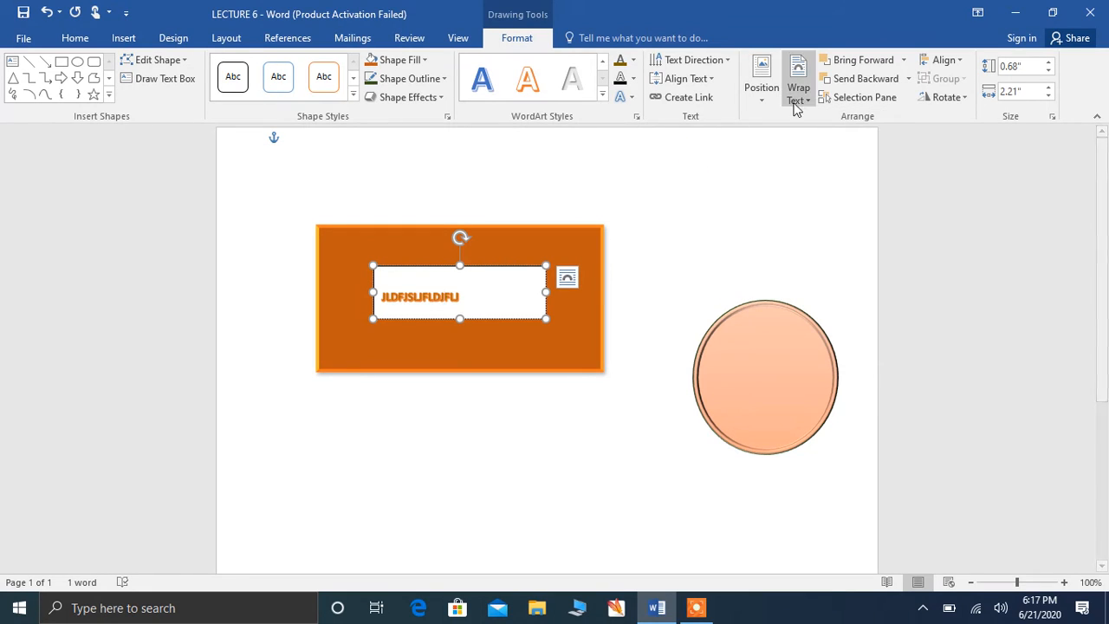
left_click(798, 97)
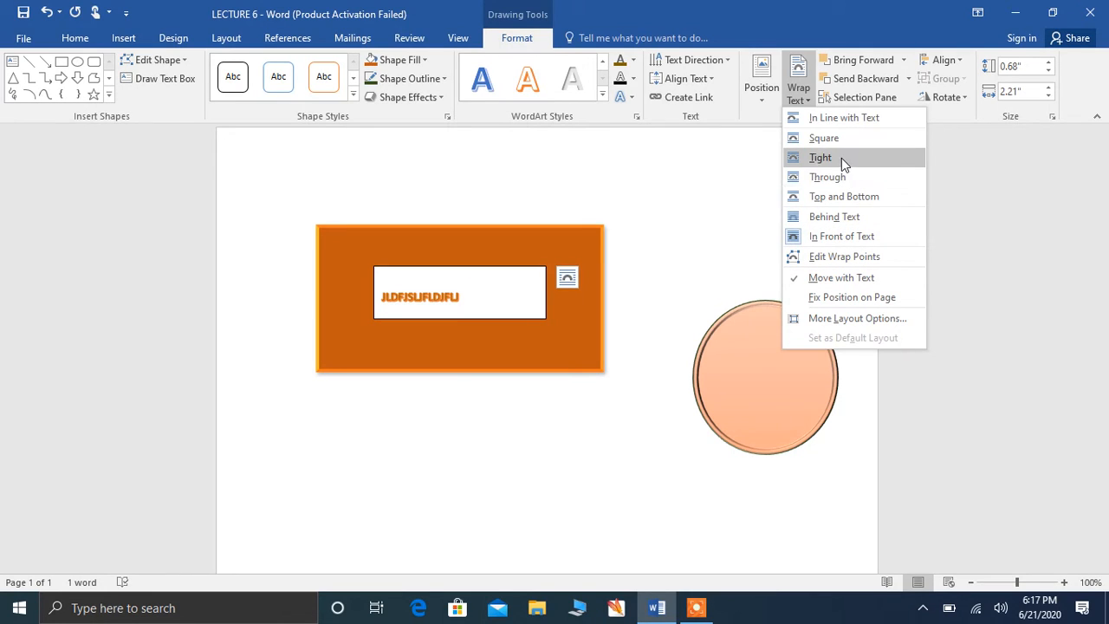
left_click(774, 197)
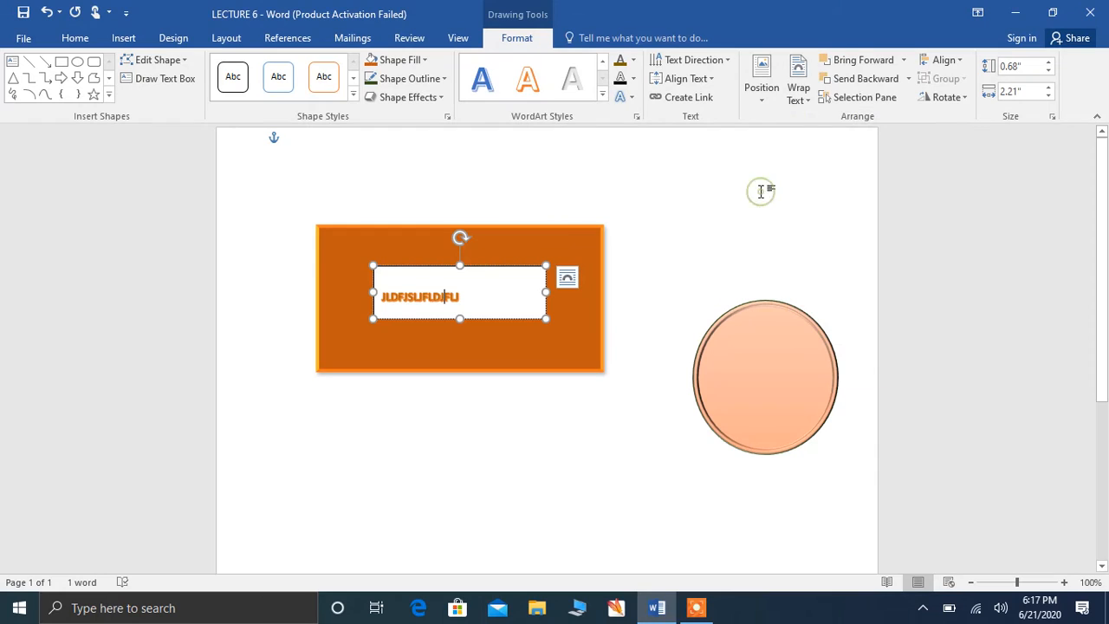
left_click(897, 68)
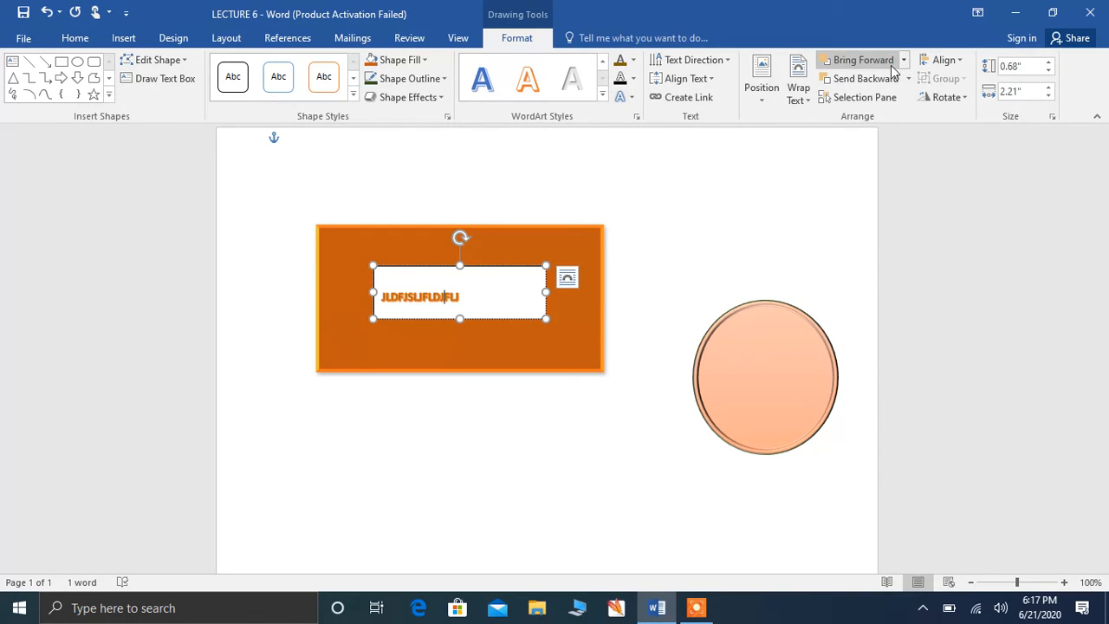
left_click(903, 63)
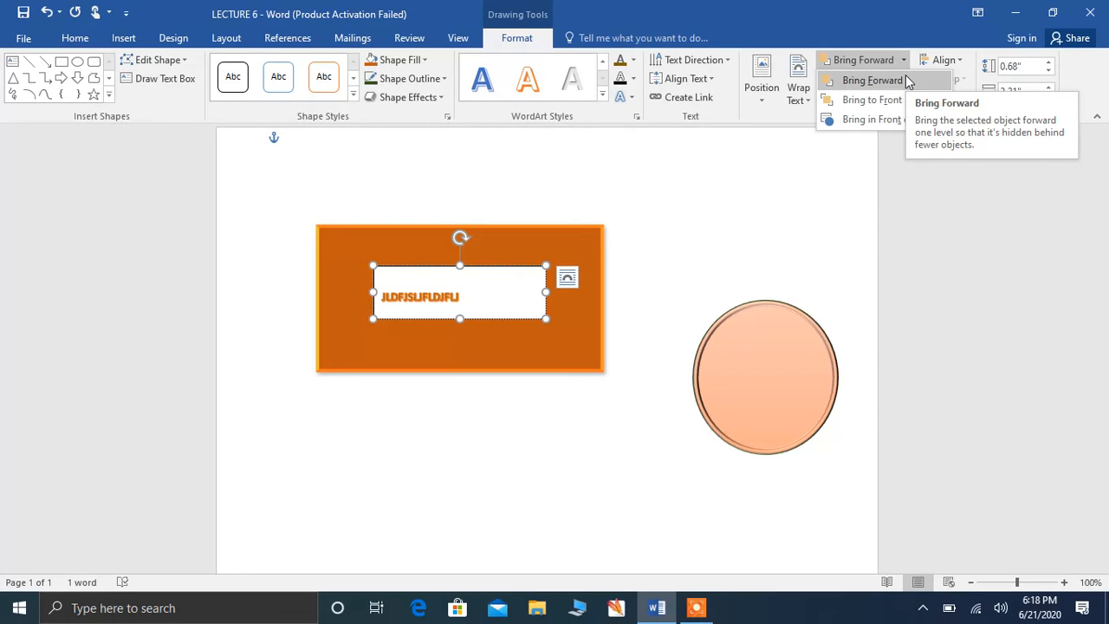
left_click(848, 162)
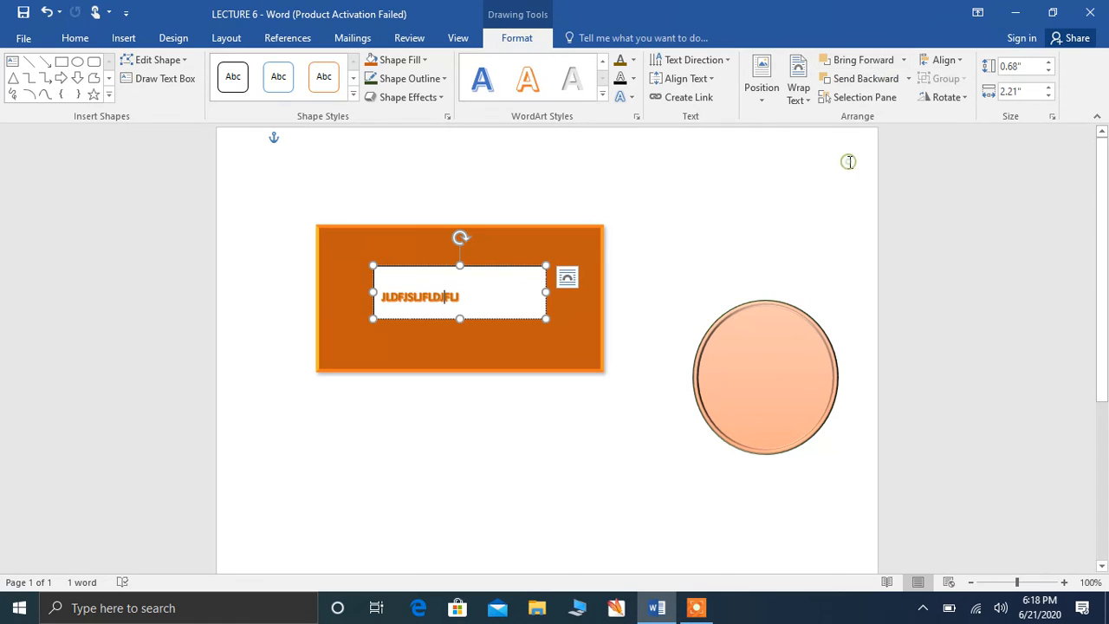
Send the text box backward one level in the stacking order
left_click(887, 77)
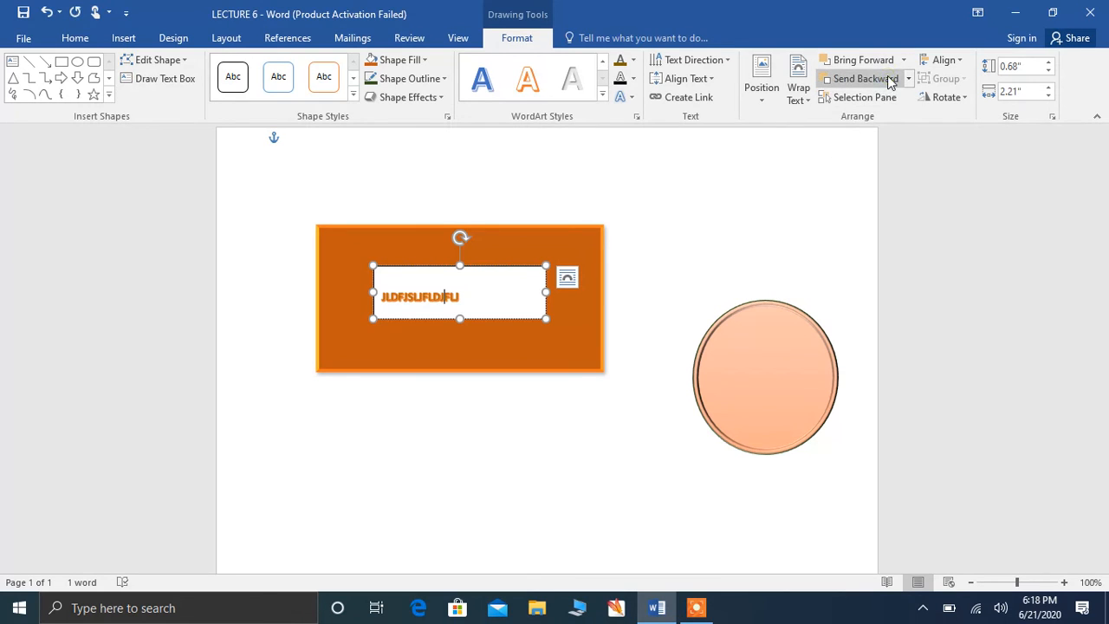
left_click(909, 79)
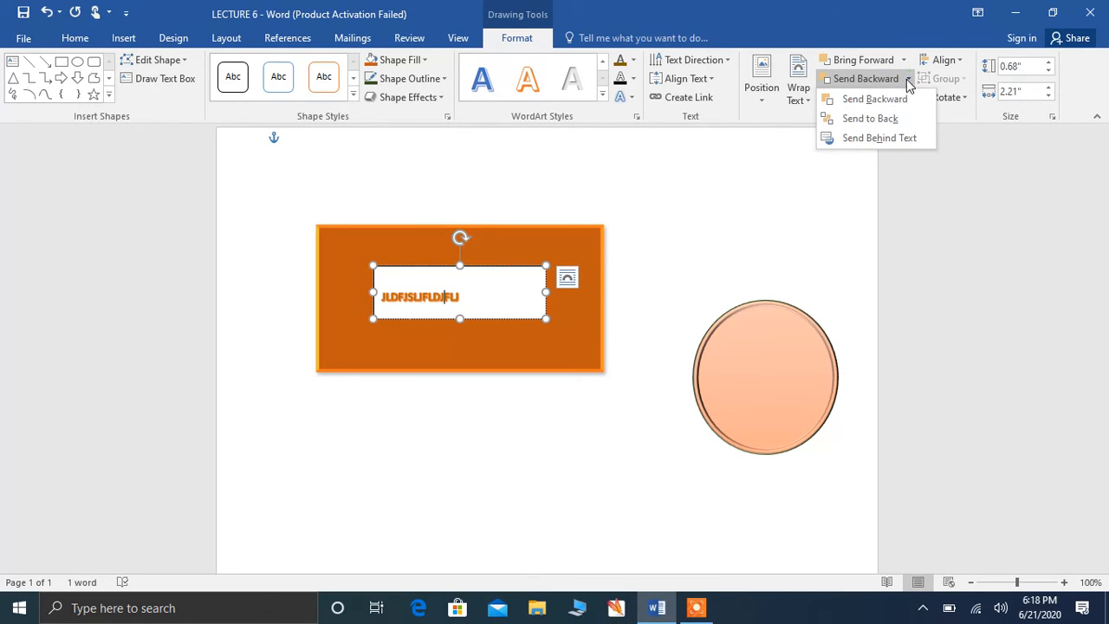
left_click(853, 192)
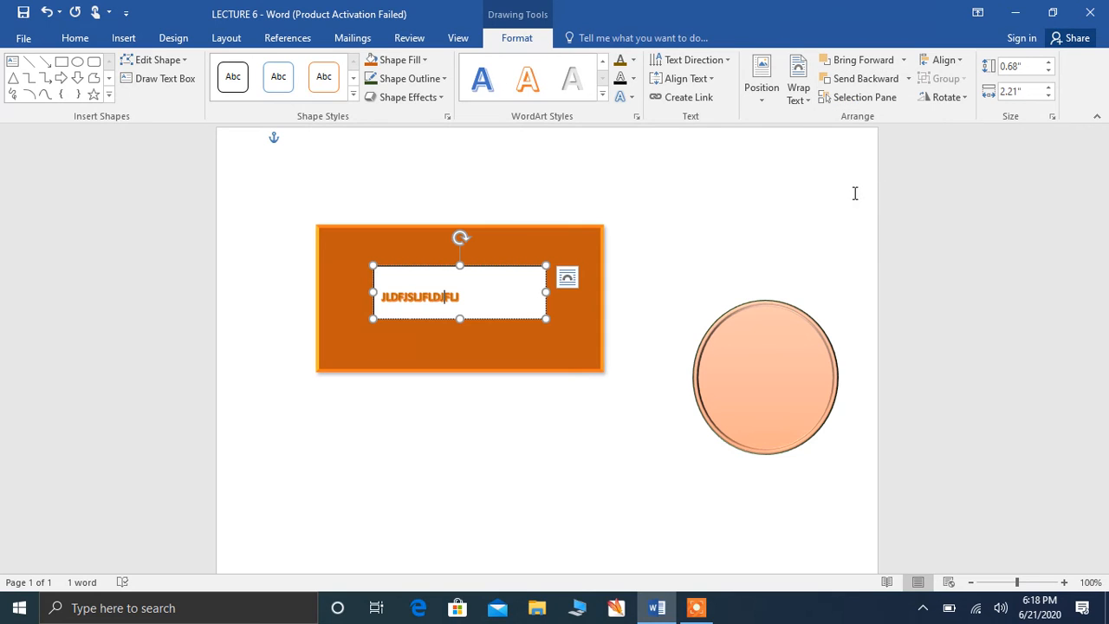
Pick out the rectangle, oval and text box in turn through the Selection pane, ending on the oval, and close the pane
left_click(885, 100)
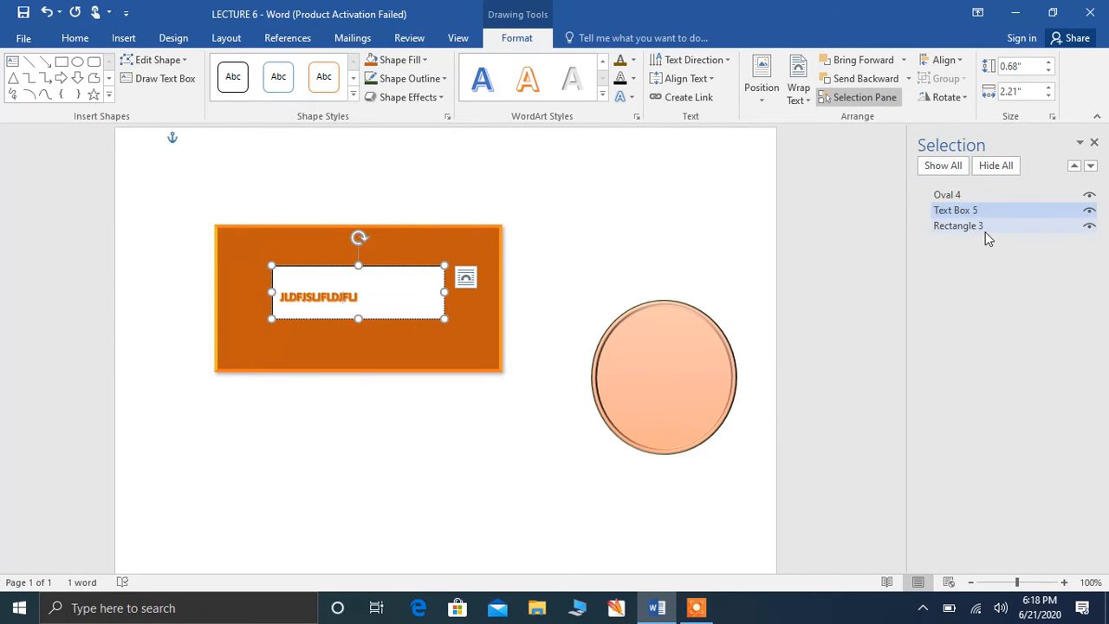
left_click(972, 231)
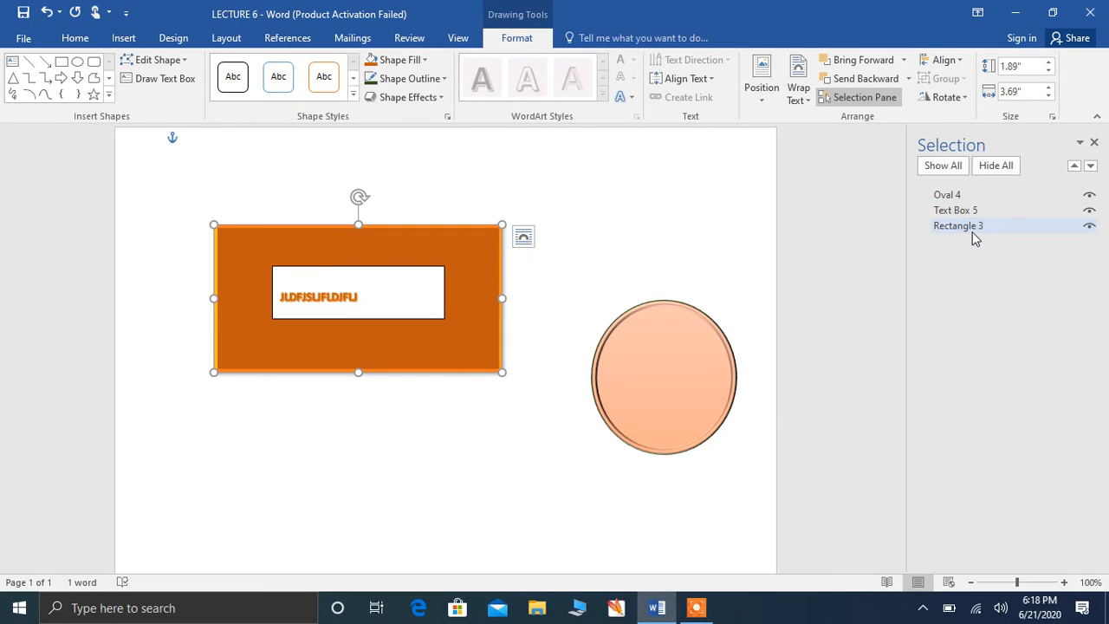
left_click(961, 196)
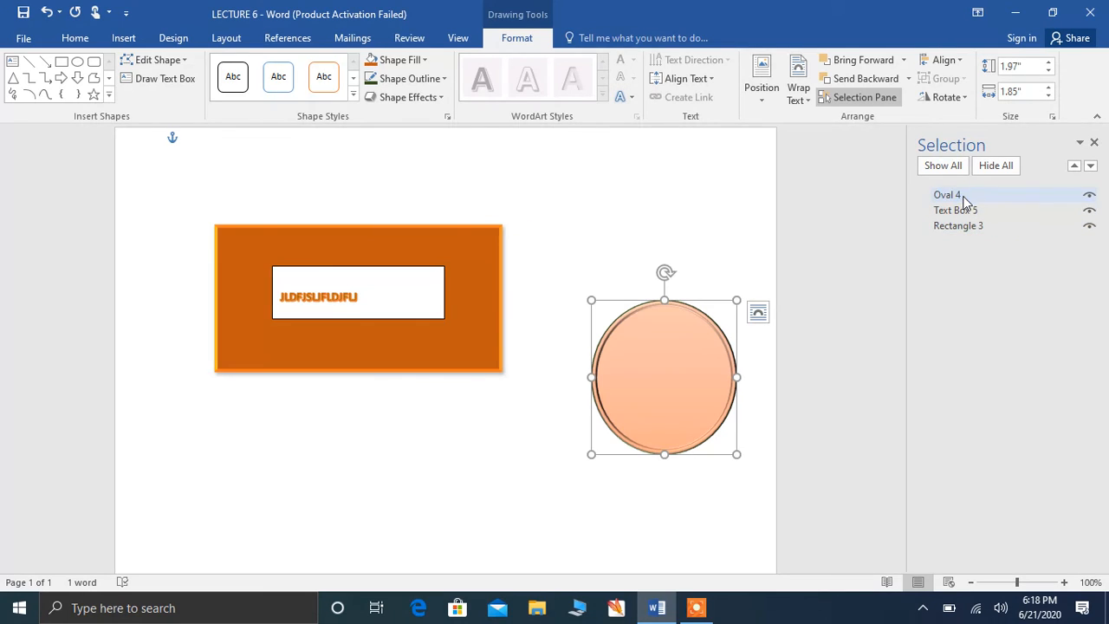
left_click(961, 211)
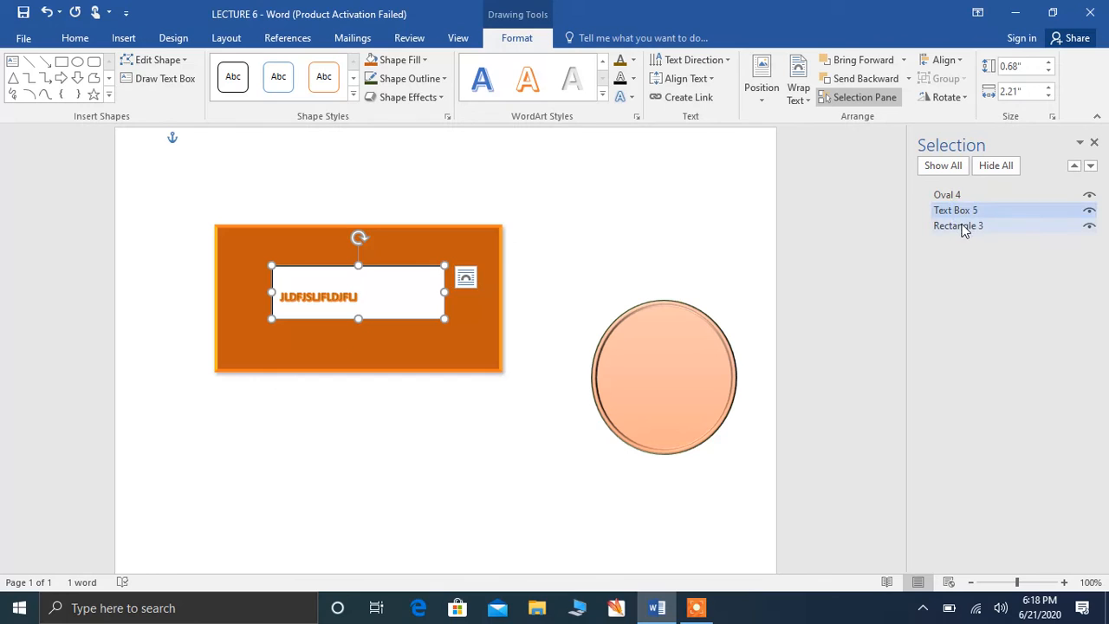
left_click(962, 227)
left_click(953, 198)
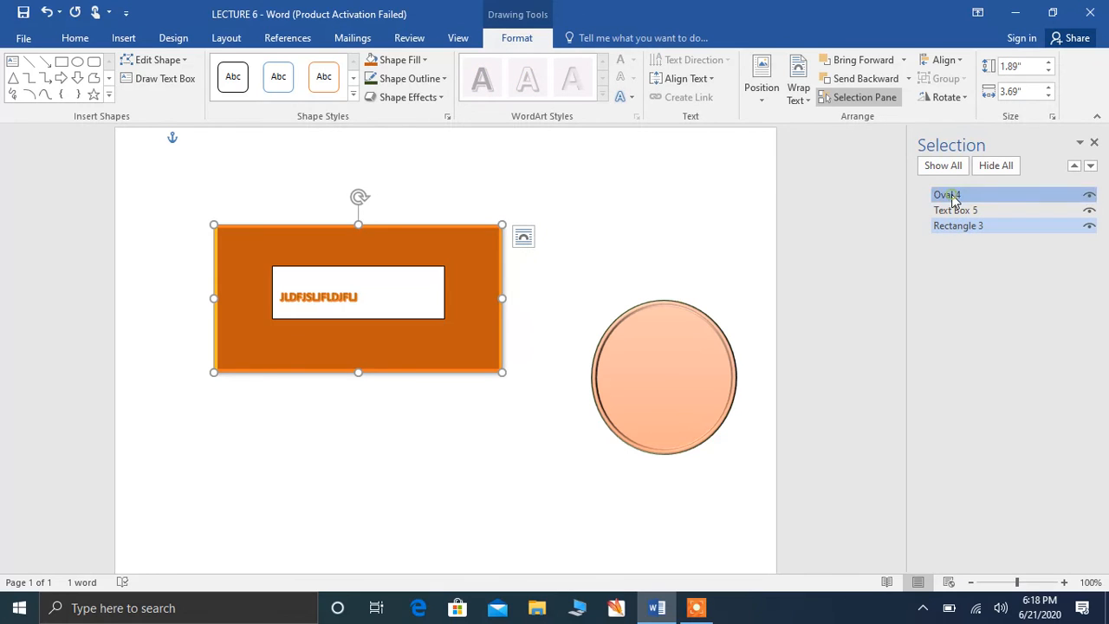
left_click(1094, 144)
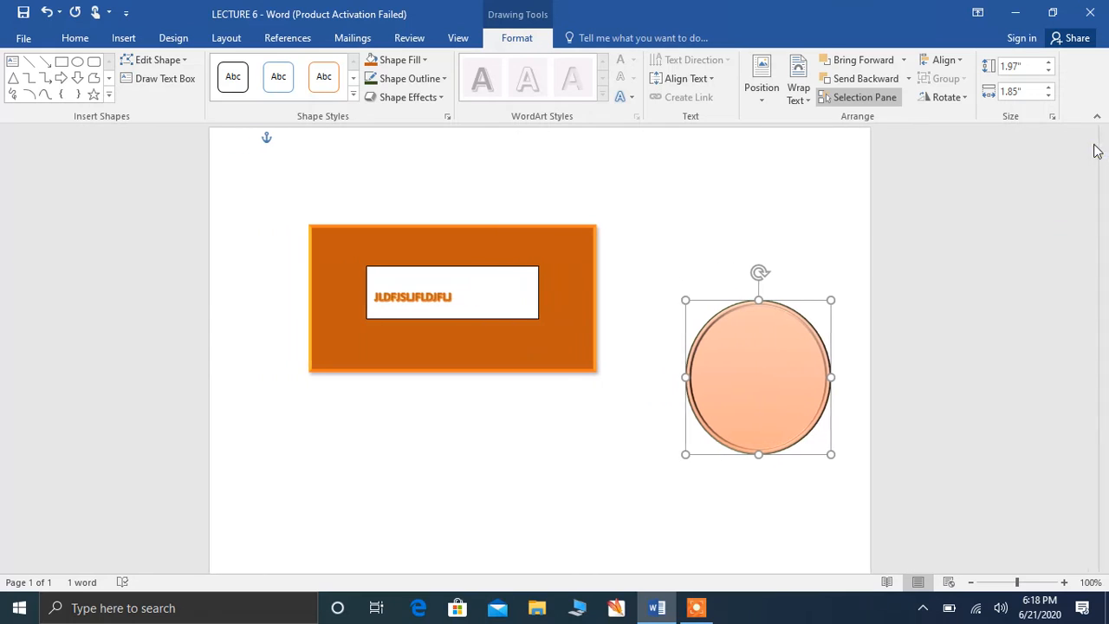
Select the text box inside the rectangle and look through the Align and Rotate options without applying any
left_click(959, 62)
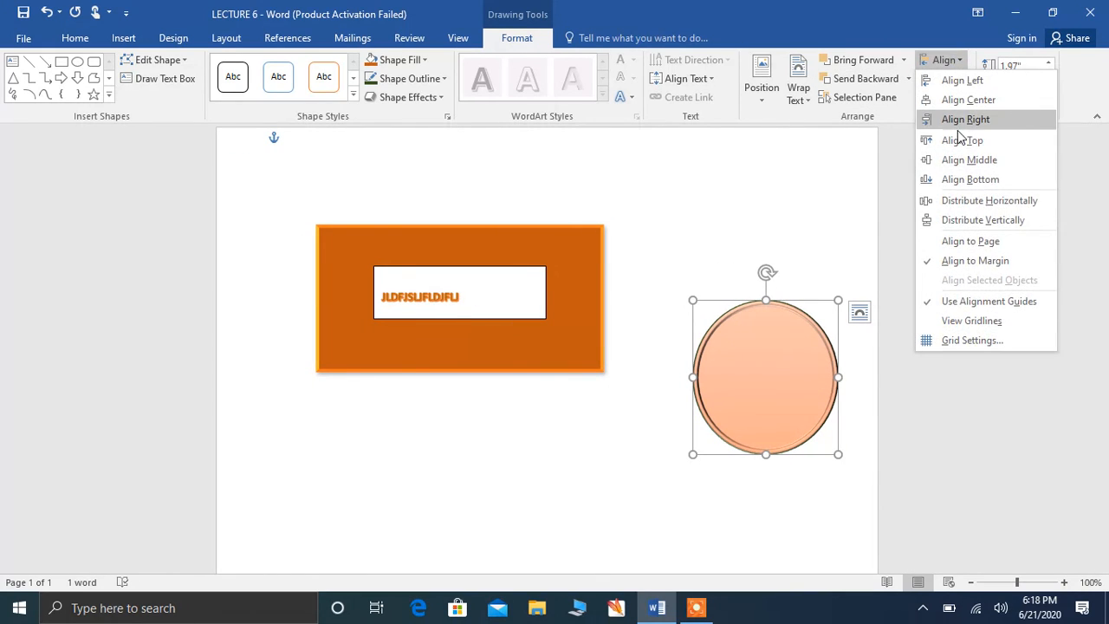
left_click(488, 310)
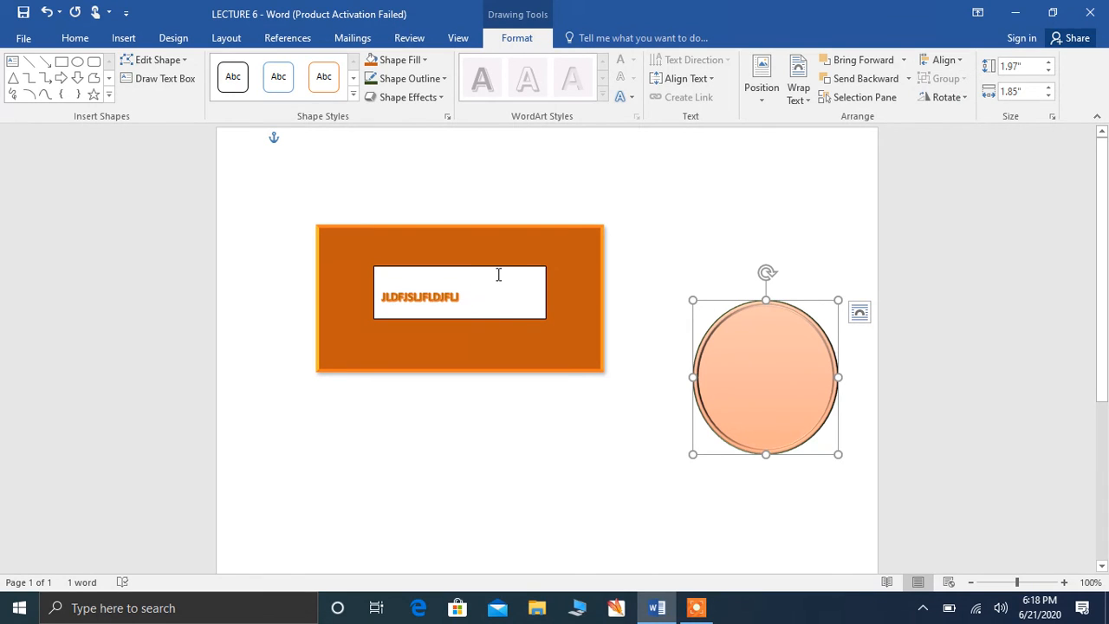
left_click(497, 274)
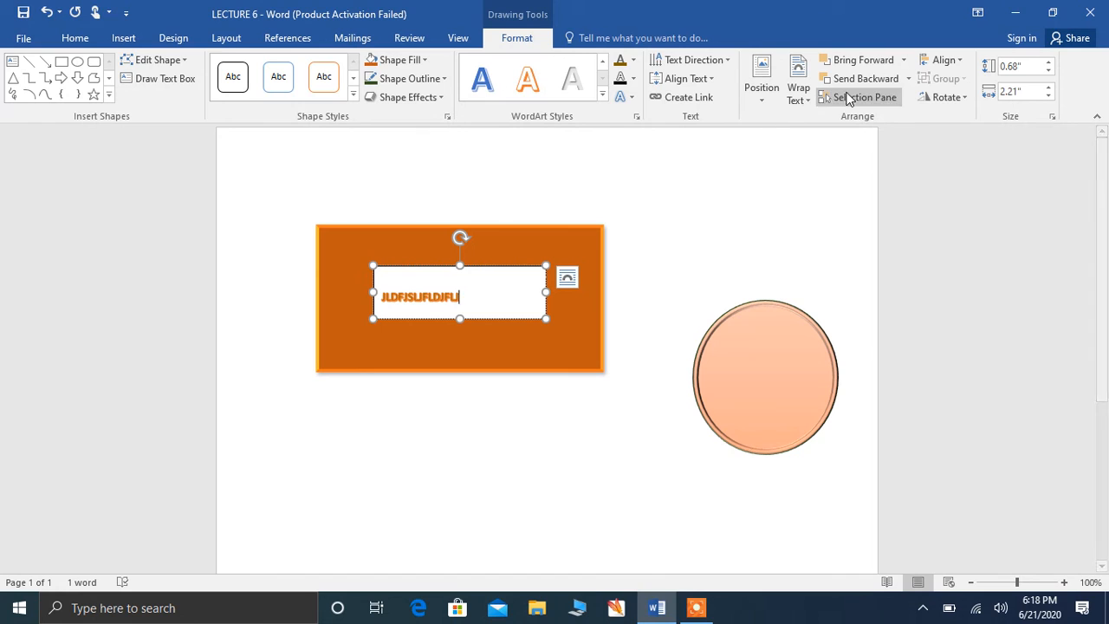
left_click(953, 60)
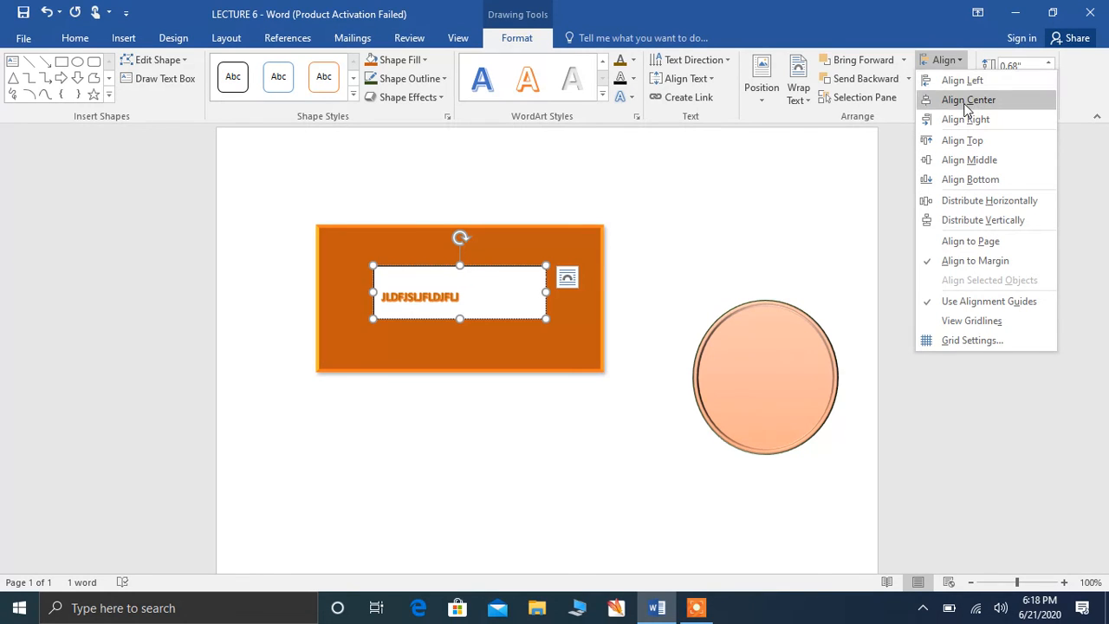
left_click(885, 182)
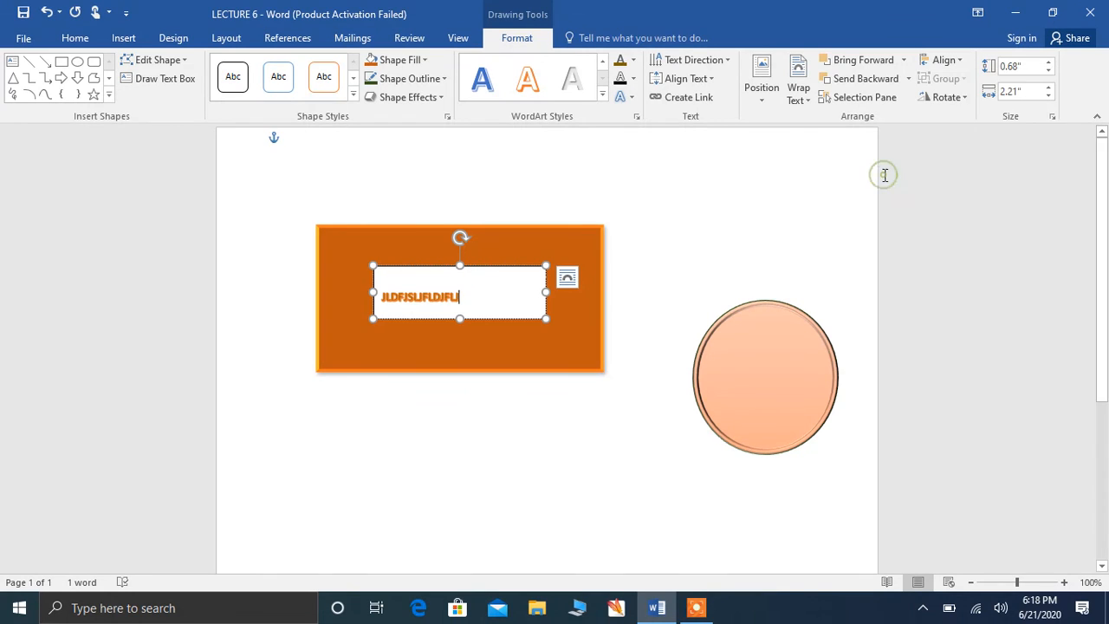
left_click(964, 102)
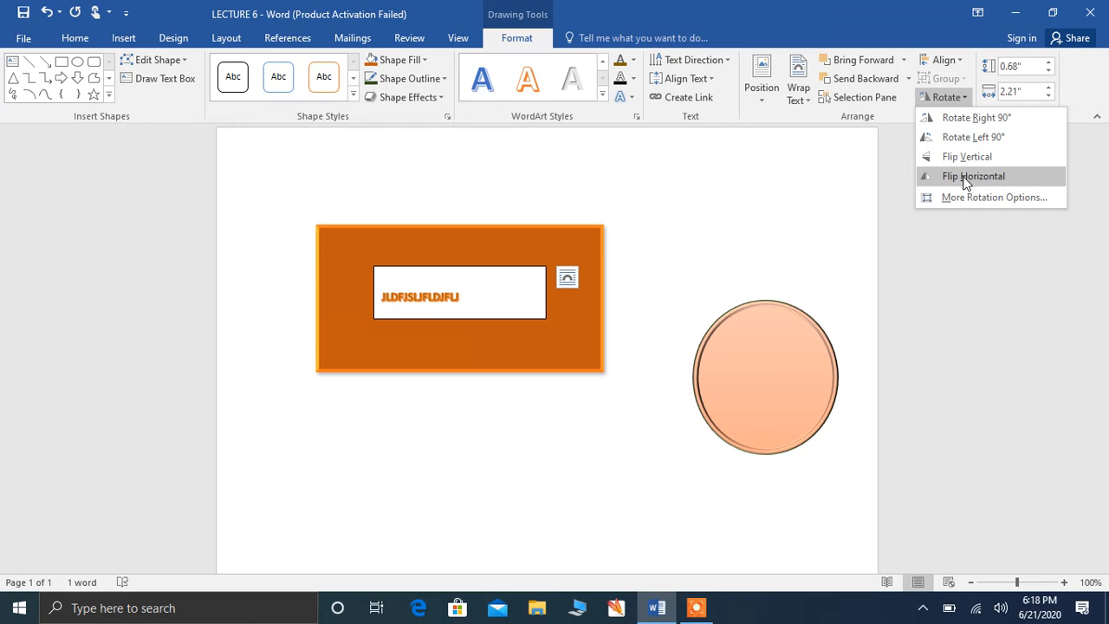
left_click(915, 227)
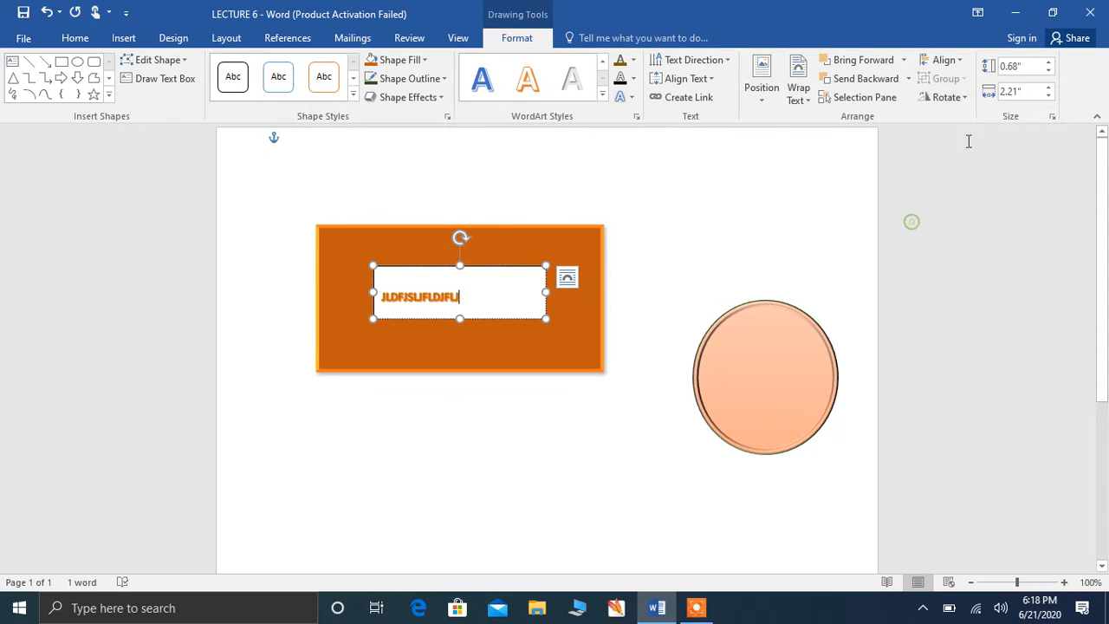
Set the text box's height to 0.4"
left_click(1048, 63)
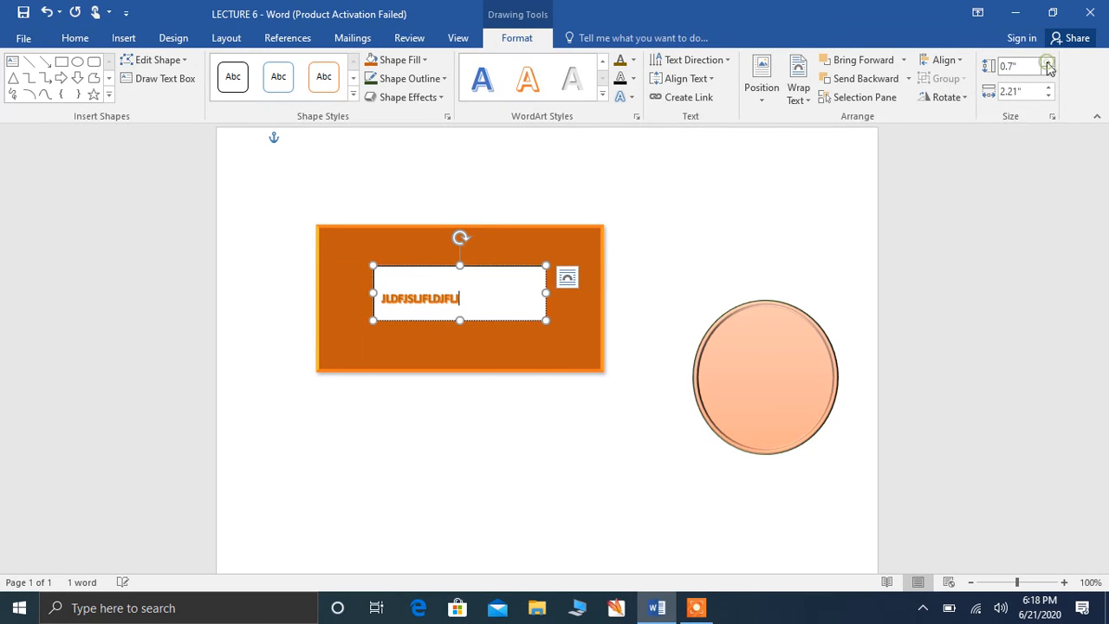
left_click(1048, 72)
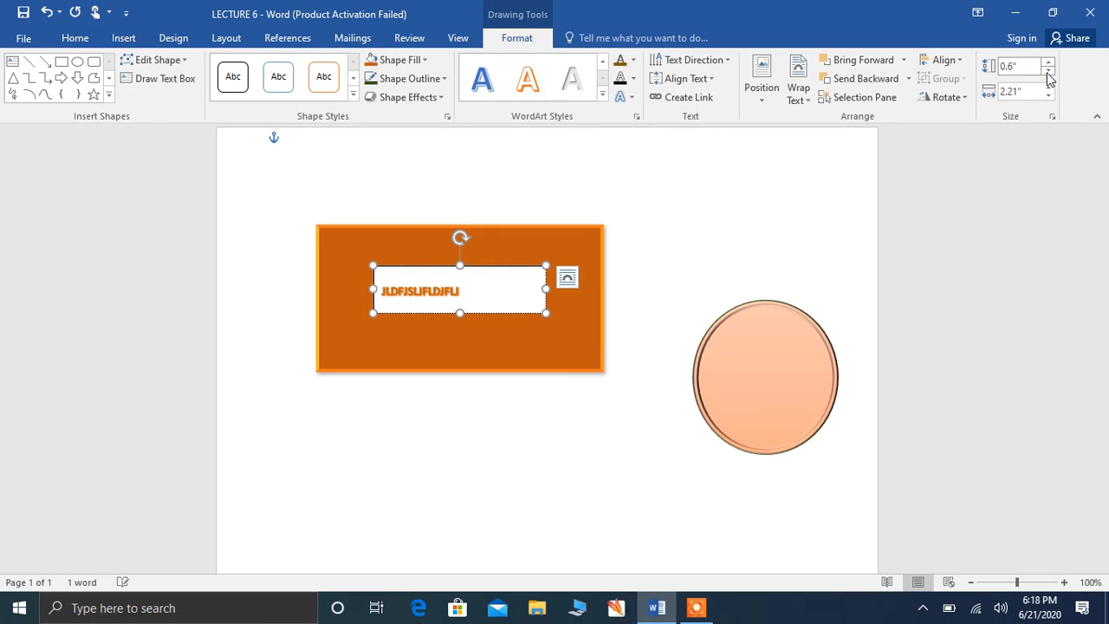
left_click(1047, 73)
left_click(1048, 72)
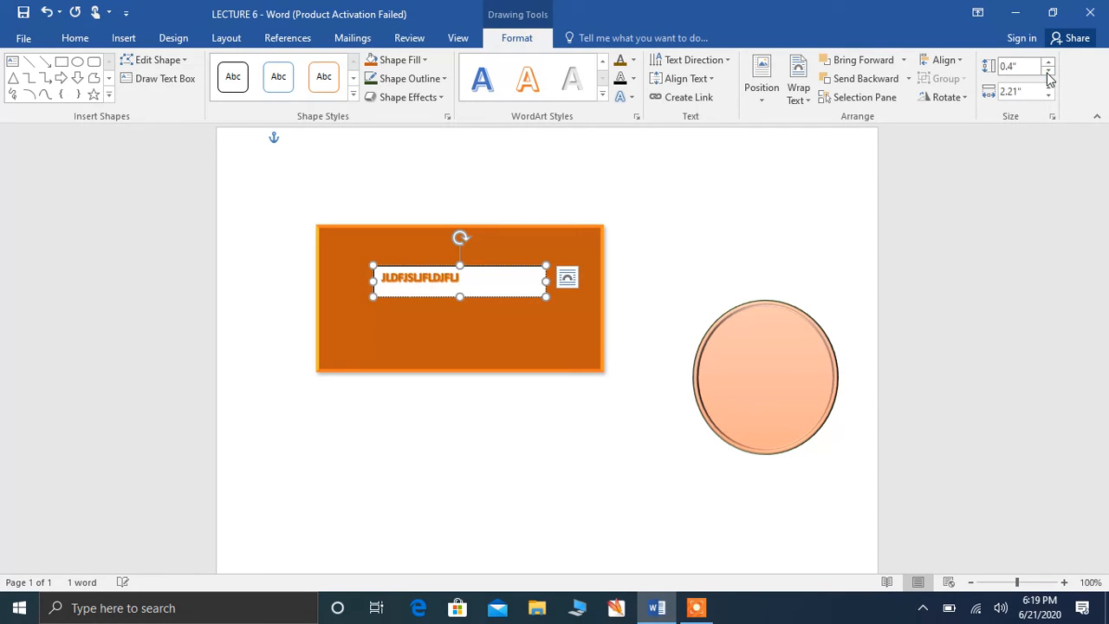
Set the circle's height to 1.8"
left_click(783, 338)
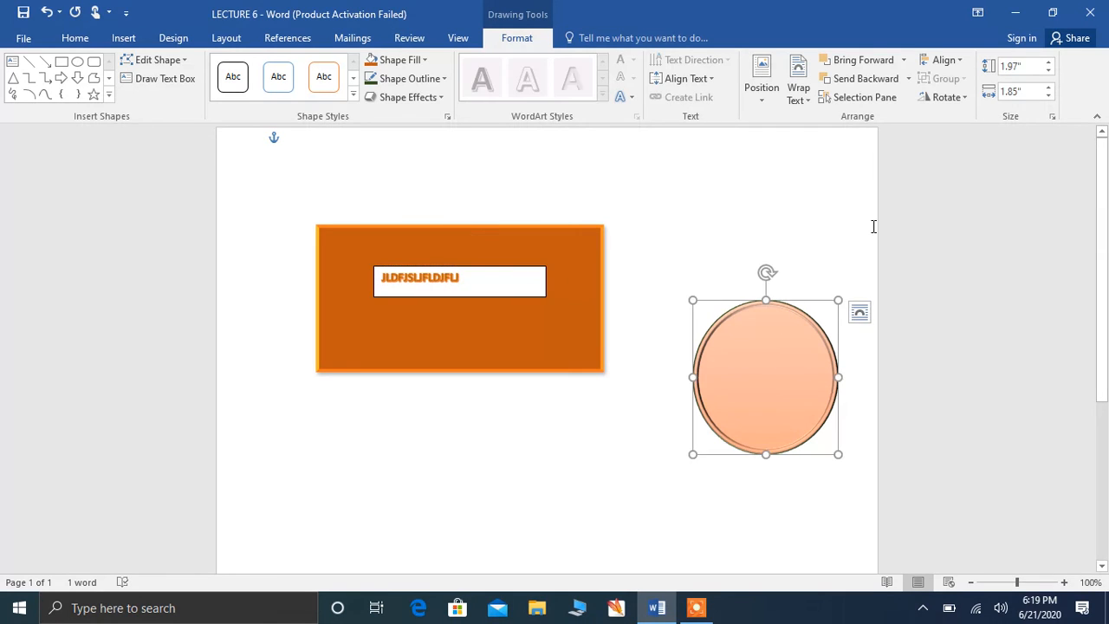
left_click(1048, 76)
left_click(1048, 75)
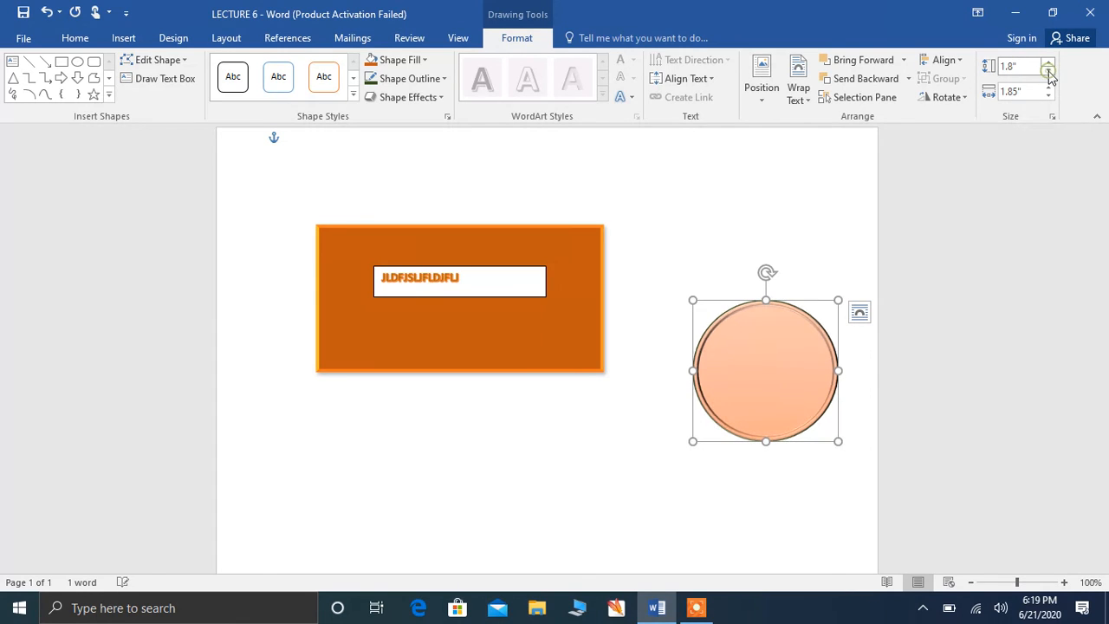